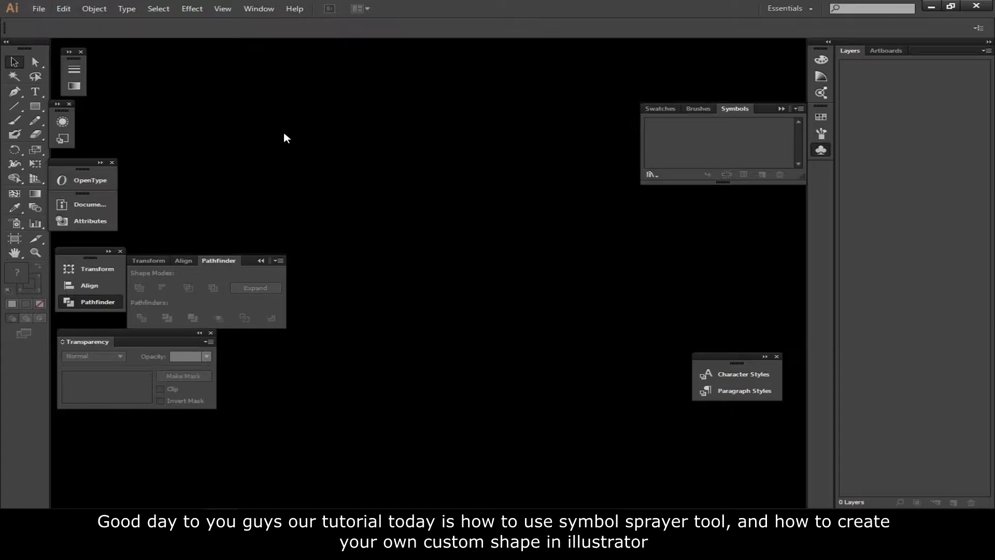
# Create a new document, Untitled-1, at 4500 × 5916 px with default settings
pyautogui.click(38, 8)
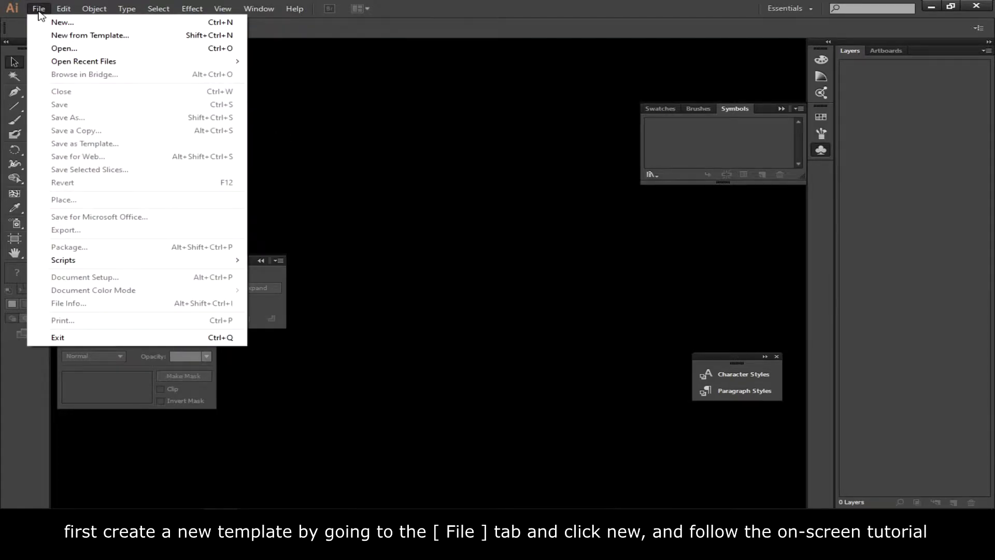
pyautogui.click(60, 24)
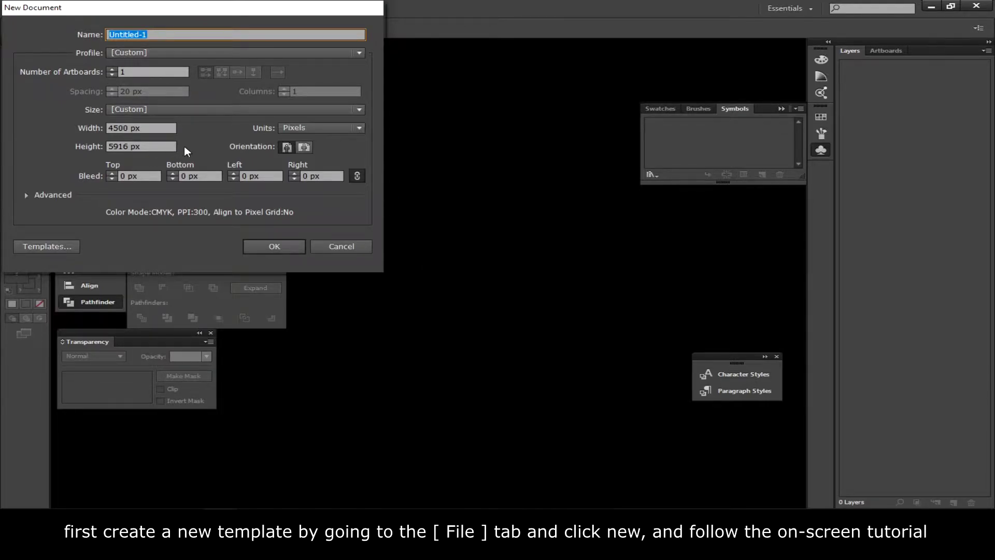
pyautogui.click(295, 244)
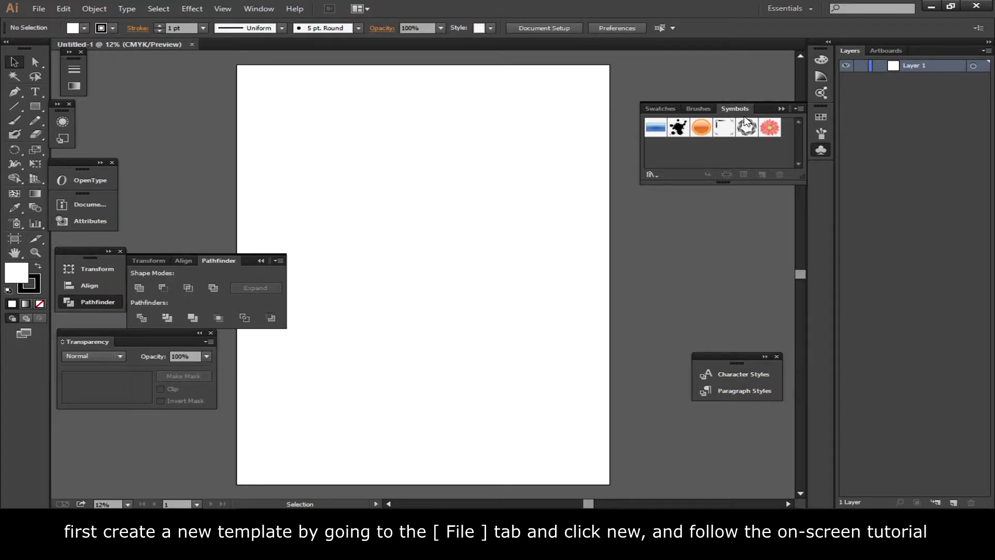
# Show the Symbols panel and open the Nature symbol library, enlarged to show more symbols
pyautogui.click(260, 8)
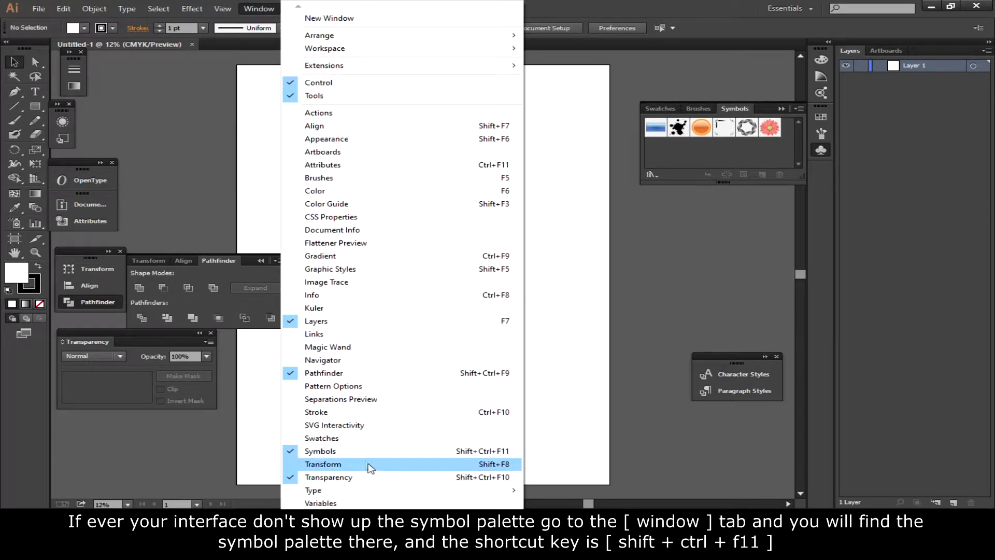
pyautogui.click(500, 455)
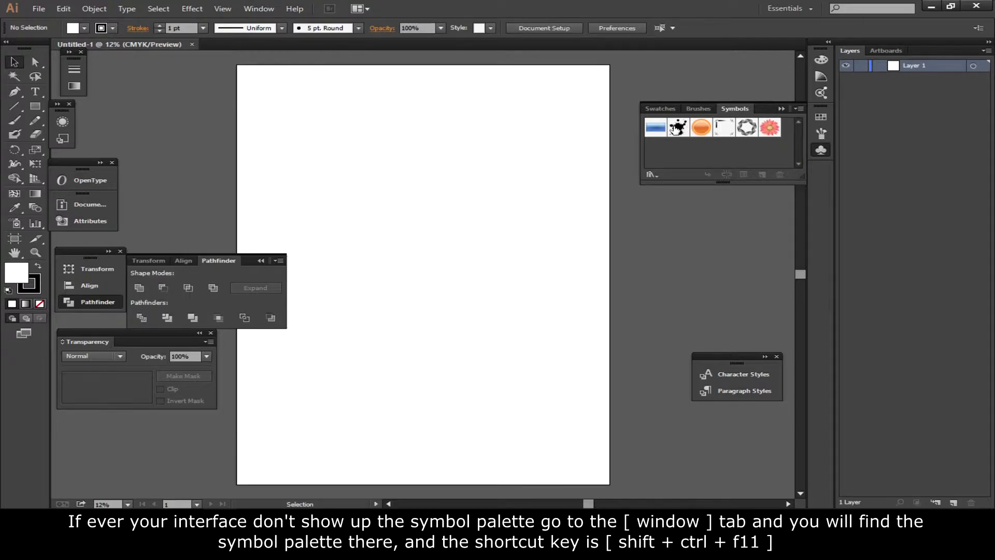
pyautogui.click(749, 129)
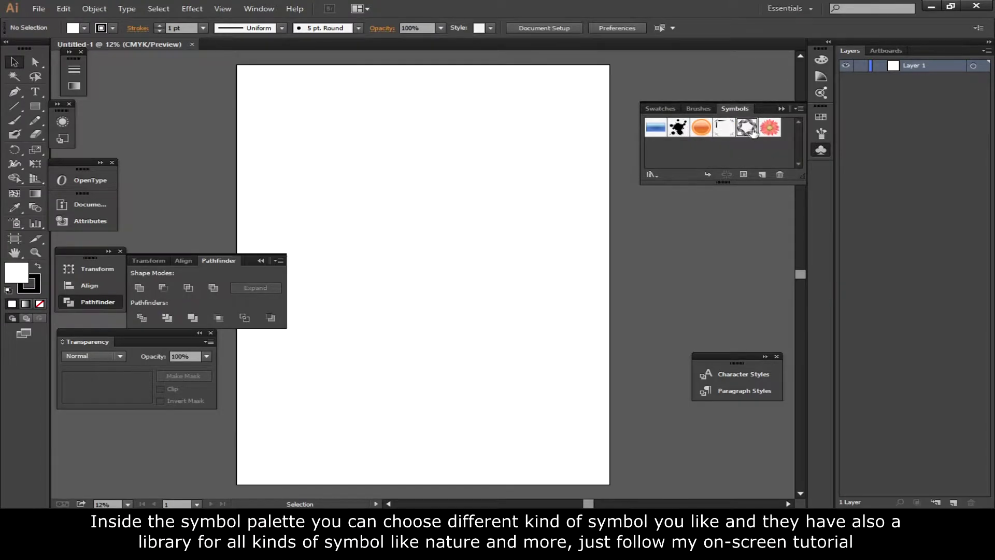
pyautogui.click(651, 175)
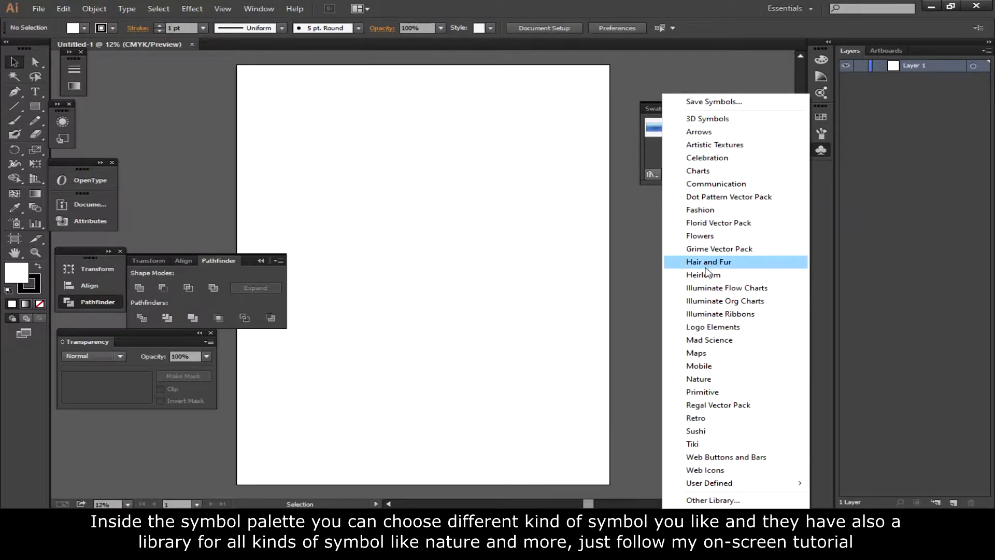
pyautogui.click(720, 383)
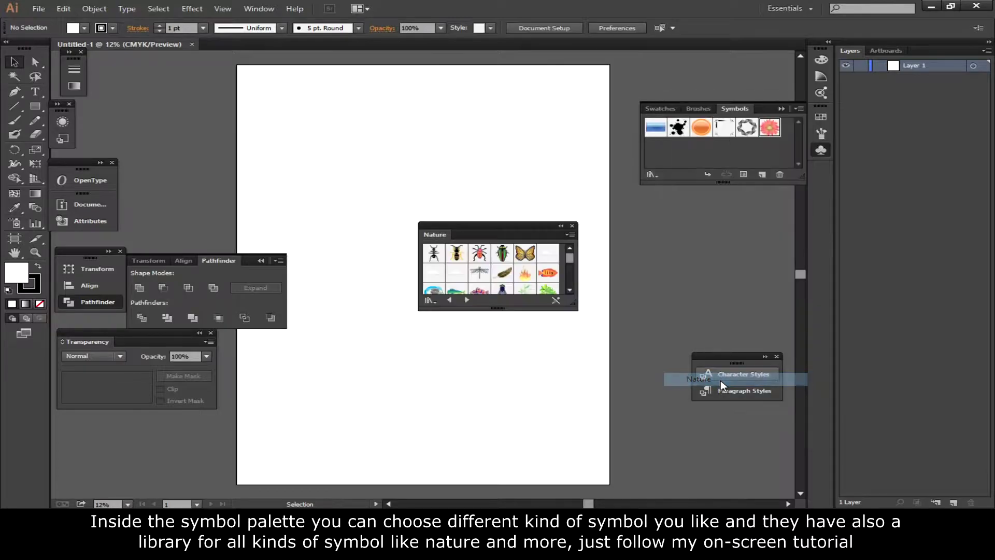
pyautogui.moveTo(478, 241); pyautogui.dragTo(463, 166)
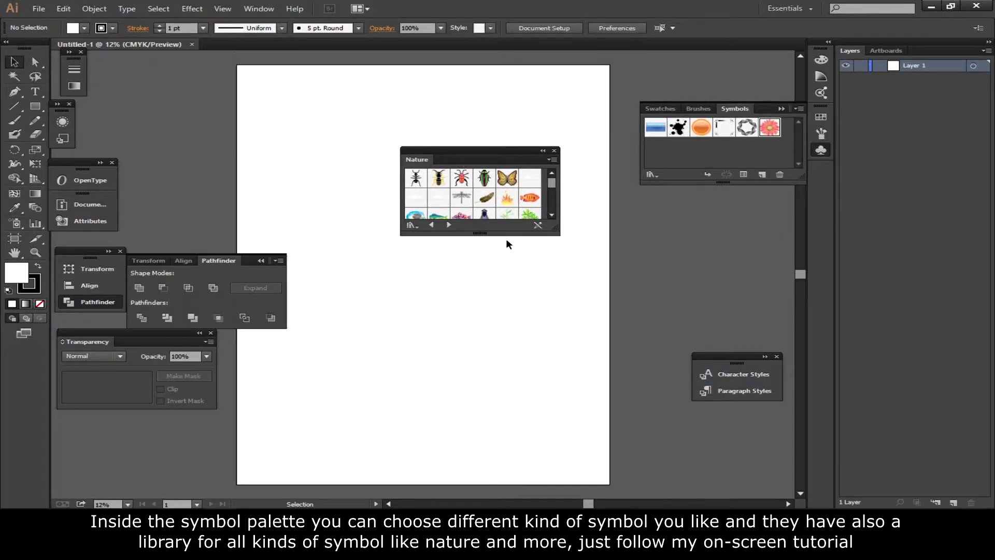
pyautogui.moveTo(505, 235); pyautogui.dragTo(505, 310)
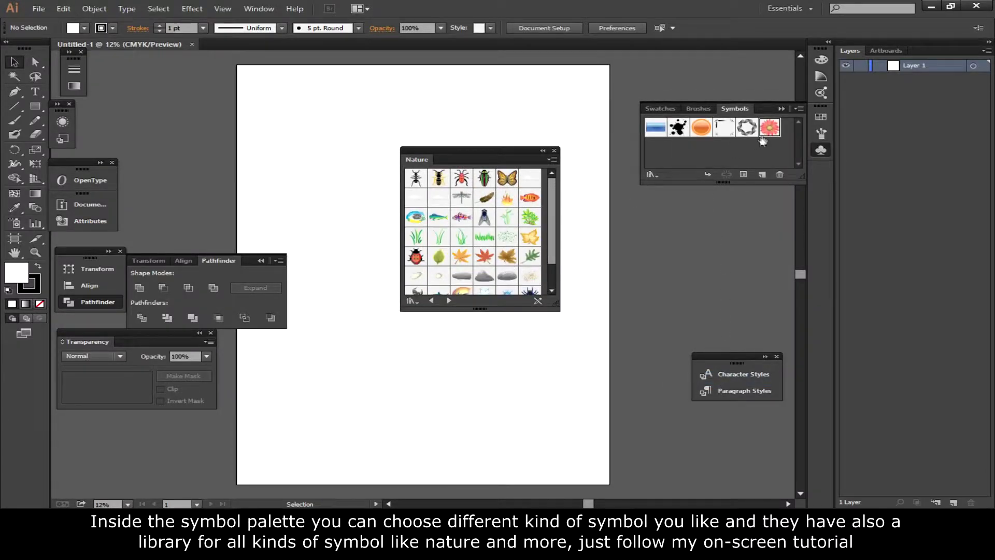
# Add the maple leaf, fern and beetle to the document's symbols and close Nature
pyautogui.click(517, 266)
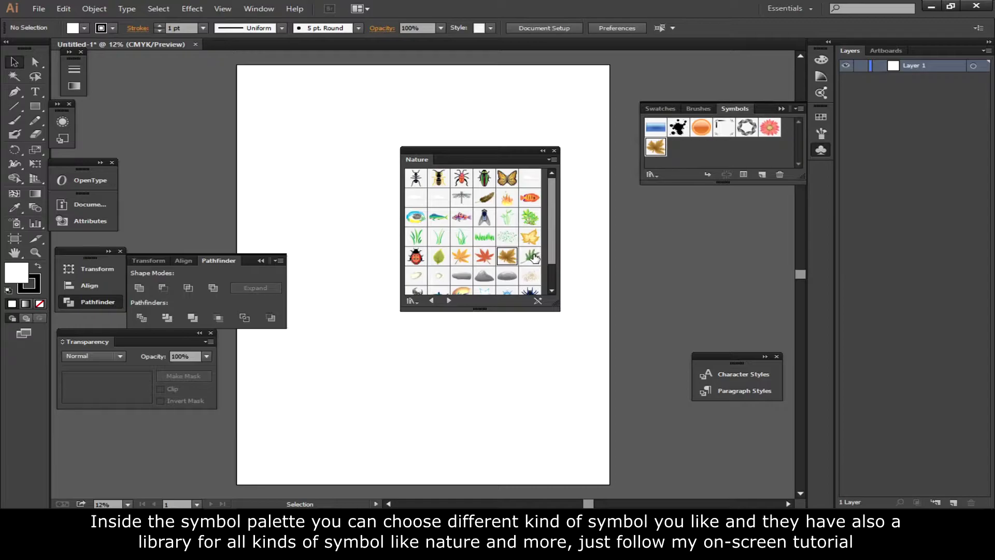
pyautogui.click(533, 255)
pyautogui.click(485, 181)
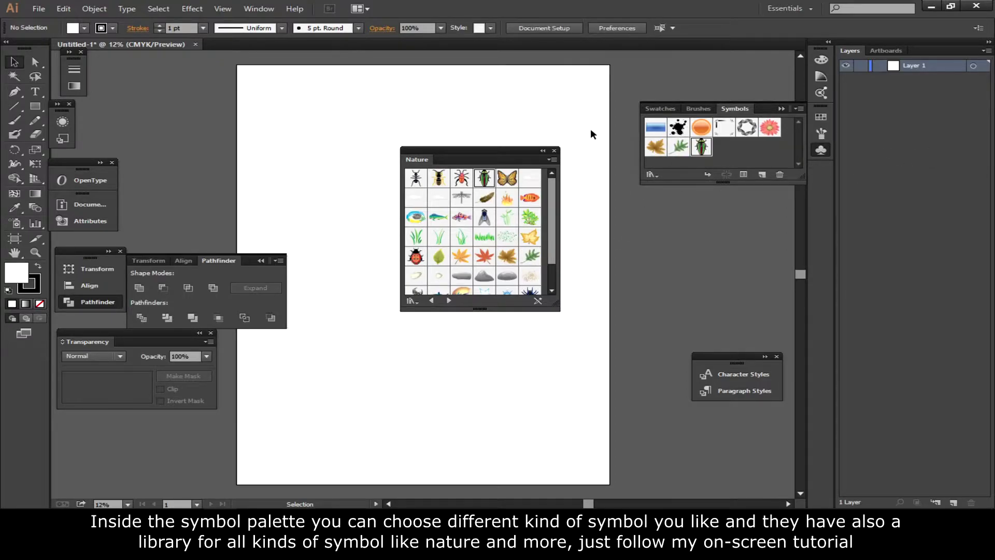
pyautogui.click(555, 151)
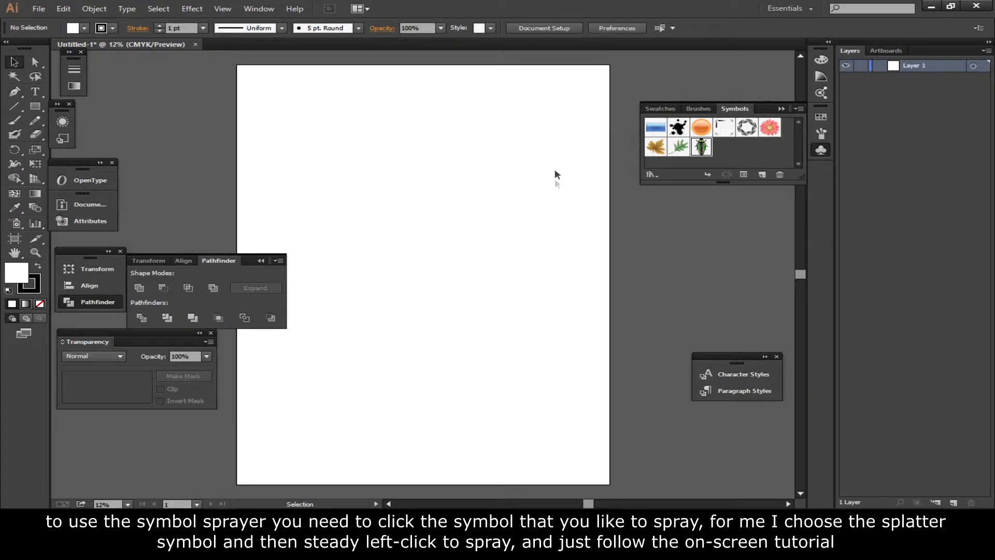
# Spray an arc of black splatters across the top, then a row of beetles below
pyautogui.click(16, 224)
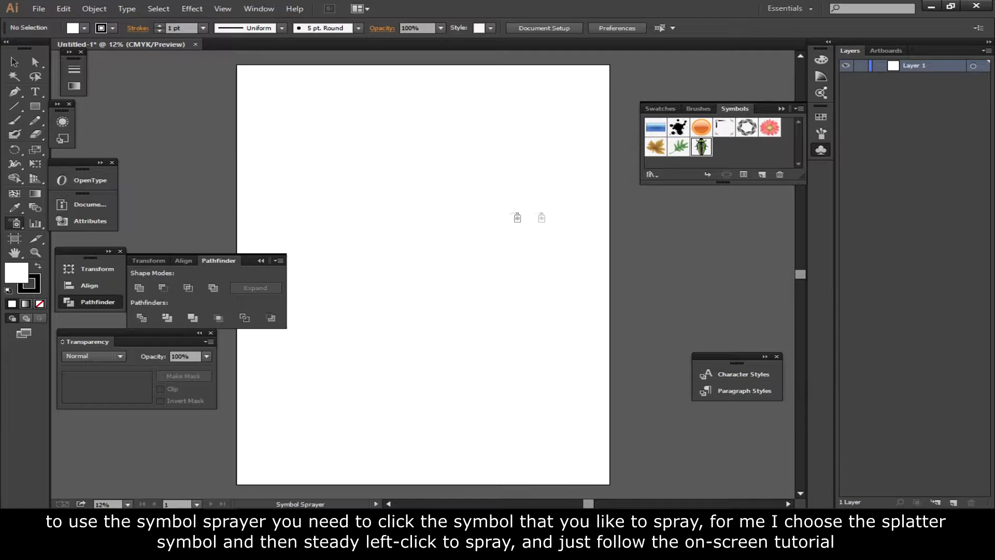
pyautogui.click(676, 128)
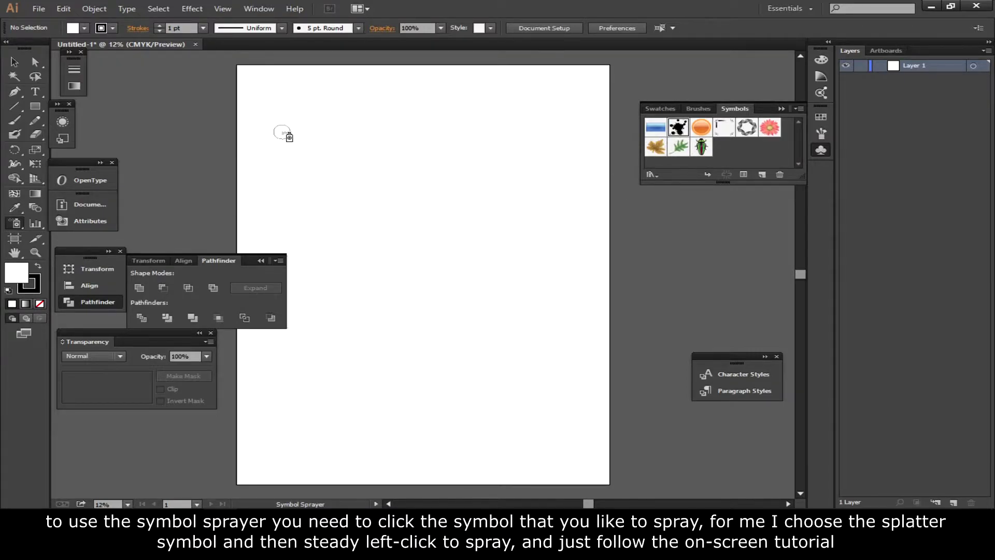
pyautogui.moveTo(282, 130)
pyautogui.mouseDown()
pyautogui.moveTo(502, 116)
pyautogui.moveTo(515, 153)
pyautogui.moveTo(293, 150)
pyautogui.mouseUp()
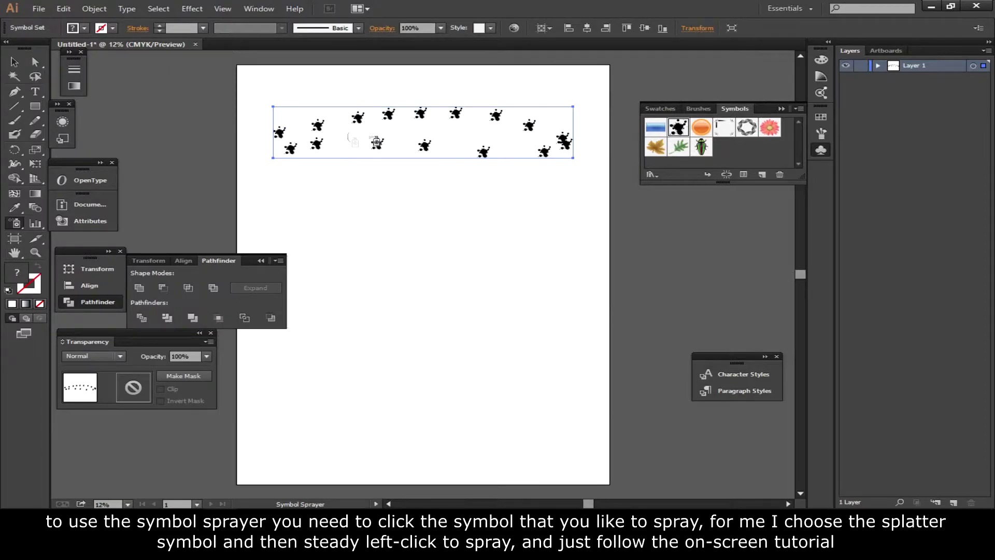
pyautogui.click(702, 149)
pyautogui.moveTo(280, 200)
pyautogui.mouseDown()
pyautogui.moveTo(473, 193)
pyautogui.moveTo(449, 215)
pyautogui.moveTo(309, 213)
pyautogui.mouseUp()
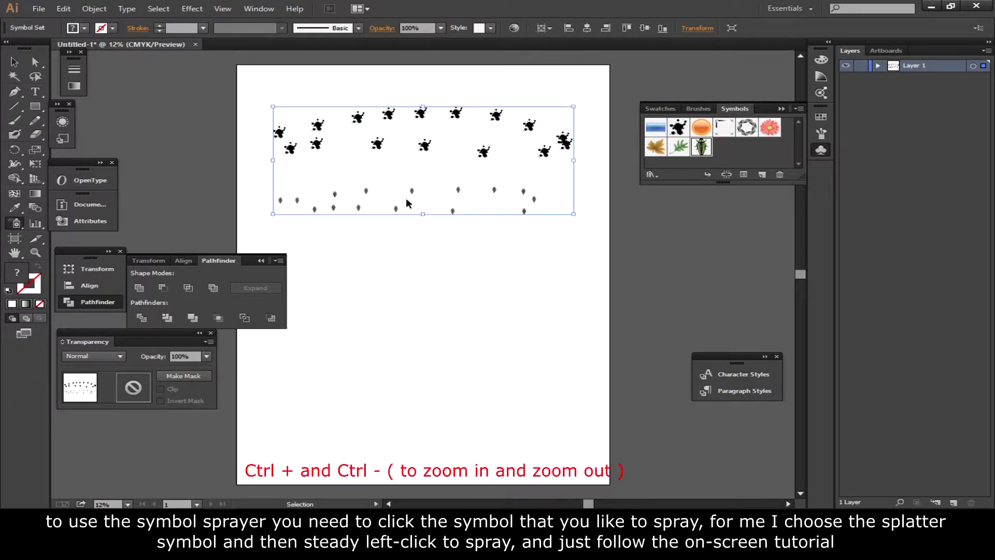
# Zoom and pan to inspect the splatter and beetle rows
pyautogui.hotkey('shift', 's')
pyautogui.hotkey('ctrl', '+')
pyautogui.hotkey('ctrl', '+')
pyautogui.hotkey('ctrl', '+')
pyautogui.moveTo(430, 195); pyautogui.dragTo(480, 288)
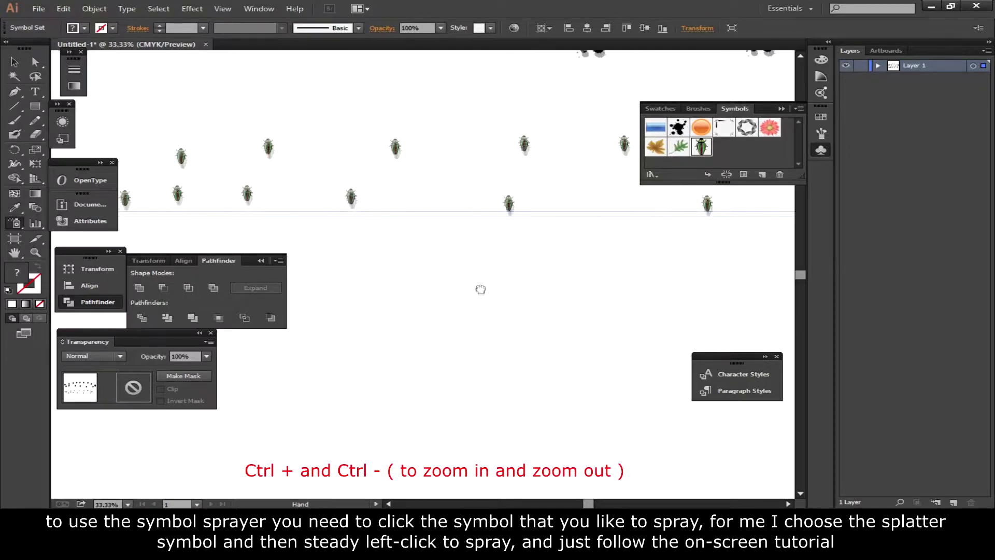
pyautogui.moveTo(493, 213); pyautogui.dragTo(493, 259)
pyautogui.moveTo(441, 216)
pyautogui.mouseDown()
pyautogui.moveTo(440, 254)
pyautogui.moveTo(381, 282)
pyautogui.moveTo(592, 321)
pyautogui.moveTo(584, 211)
pyautogui.moveTo(540, 200)
pyautogui.mouseUp()
pyautogui.hotkey('ctrl', '-')
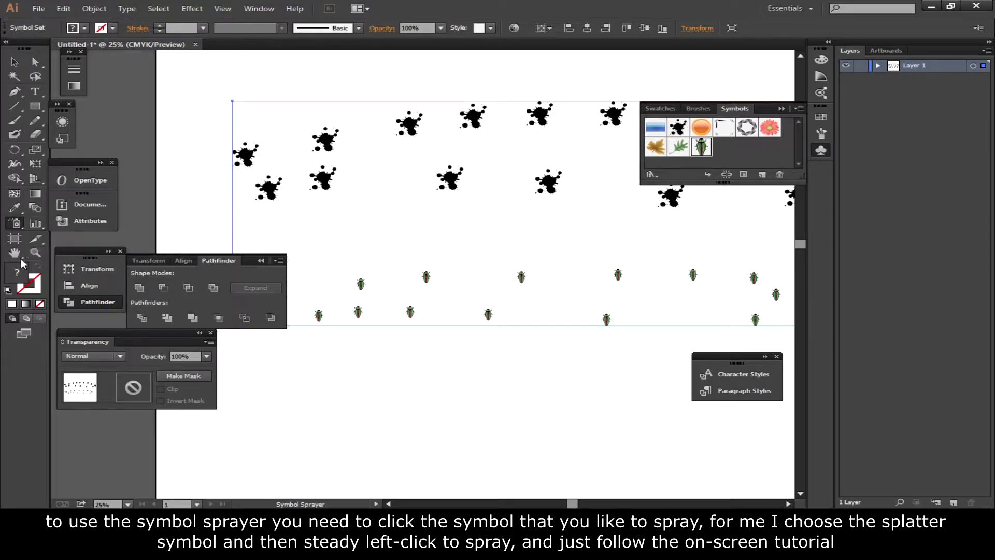
pyautogui.click(13, 225)
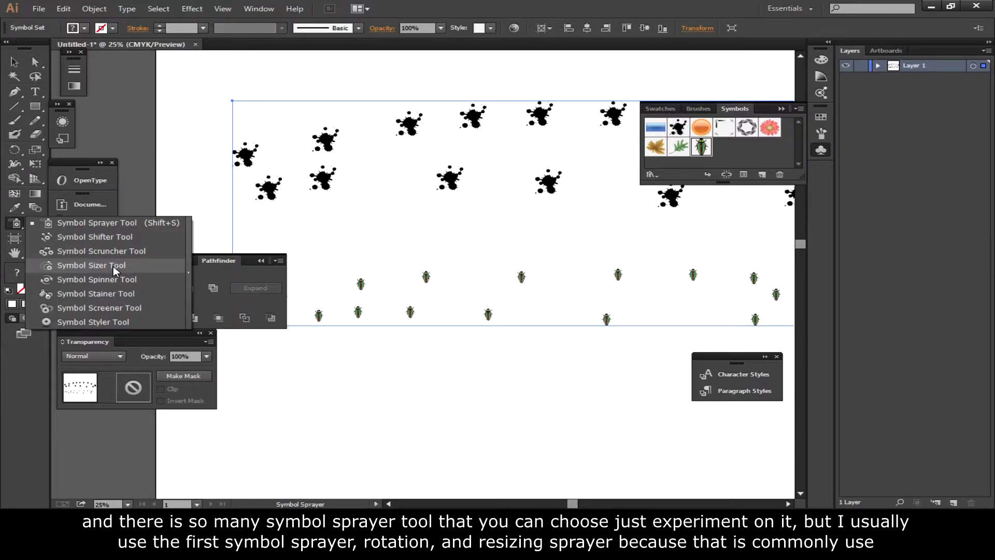
# With the Symbol Sizer, select the sprayed symbol set and enlarge one beetle
pyautogui.click(115, 269)
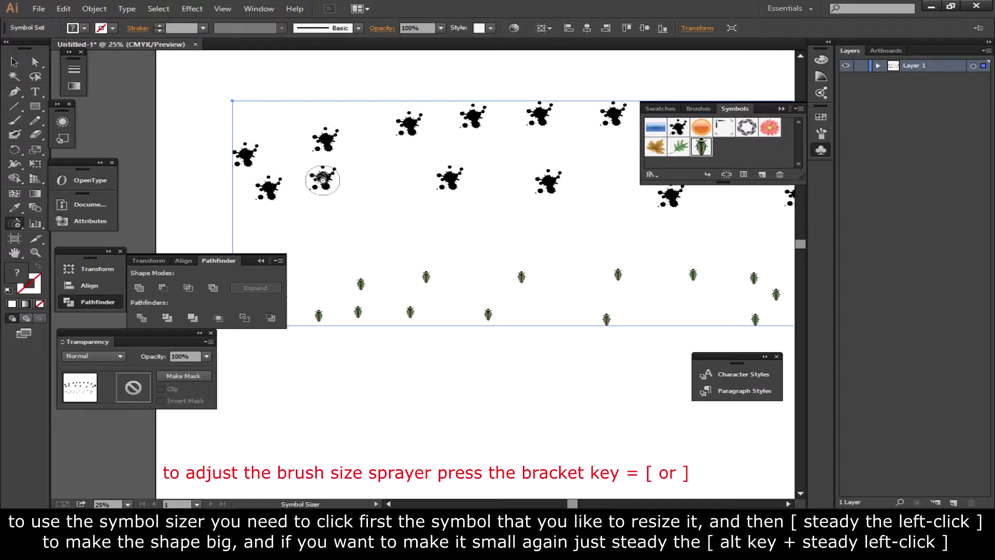
pyautogui.click(322, 179)
pyautogui.scroll(2, 356, 207)
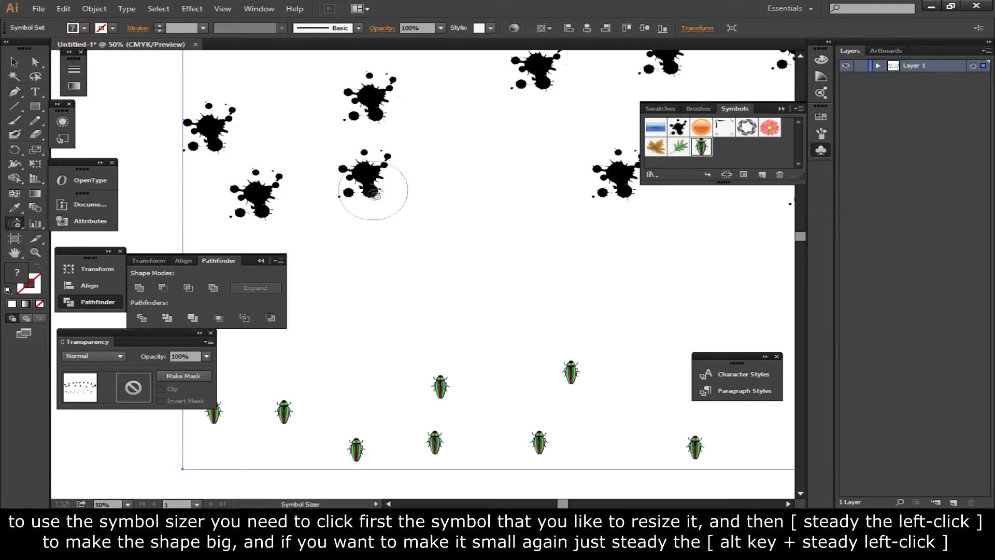
pyautogui.scroll(-3, 388, 207)
pyautogui.click(432, 312)
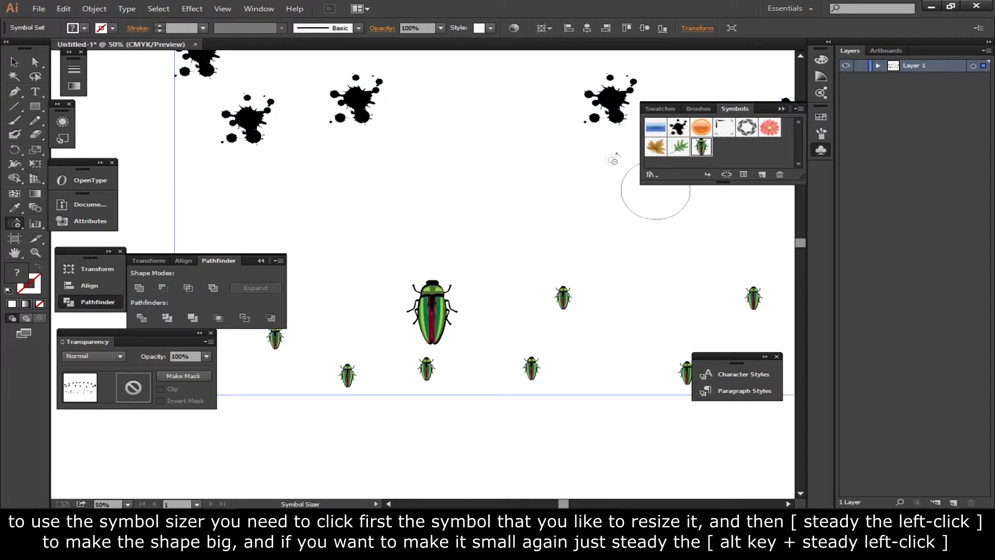
# Enlarge the top and right splatters and shrink the central one to a small splat
pyautogui.click(678, 128)
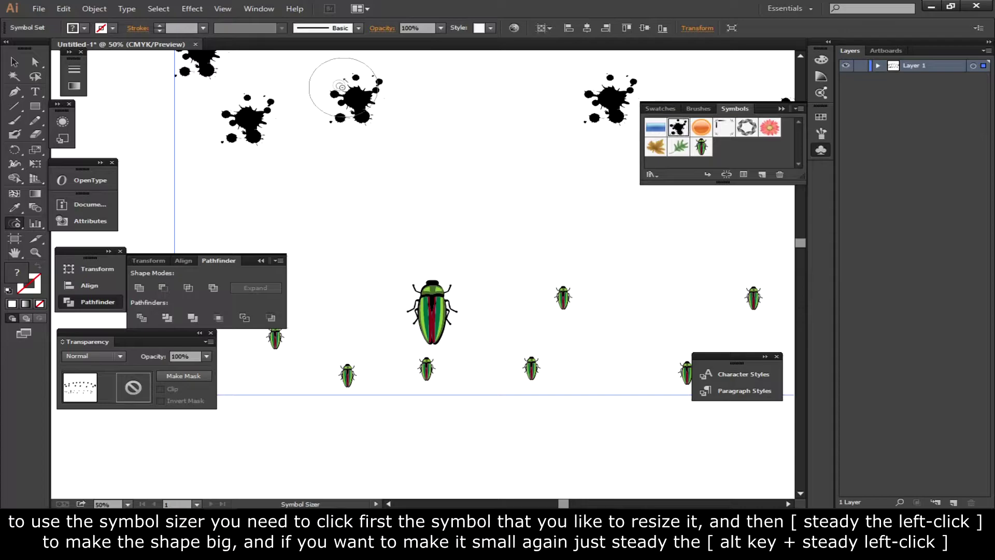
pyautogui.click(355, 101)
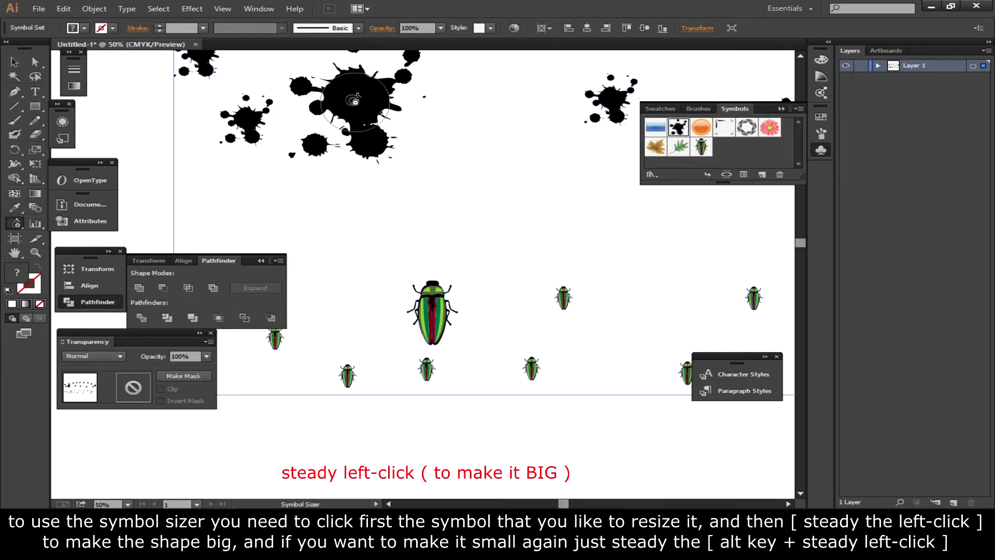
pyautogui.click(610, 99)
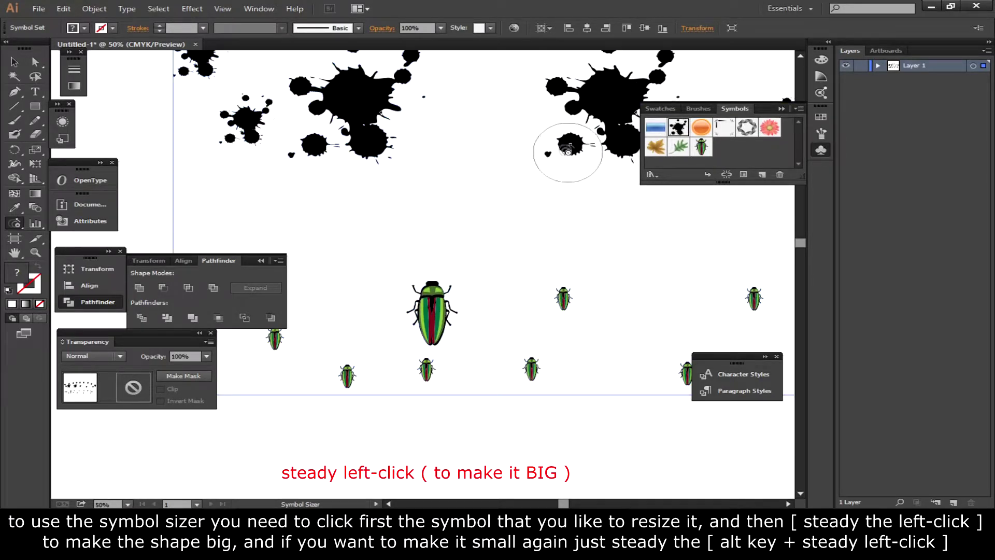
pyautogui.moveTo(564, 147); pyautogui.dragTo(376, 226)
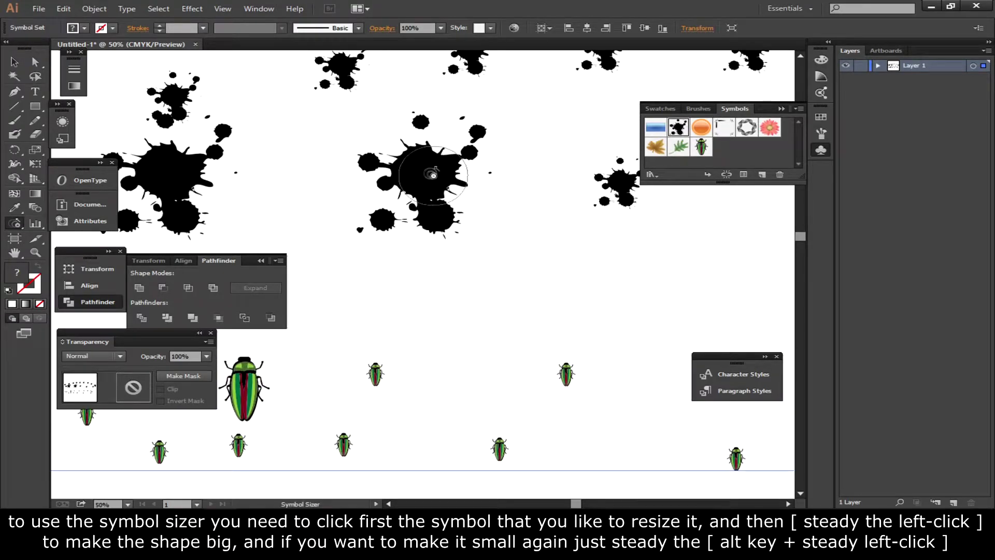
pyautogui.keyDown('alt'); pyautogui.click(428, 174); pyautogui.keyUp('alt')
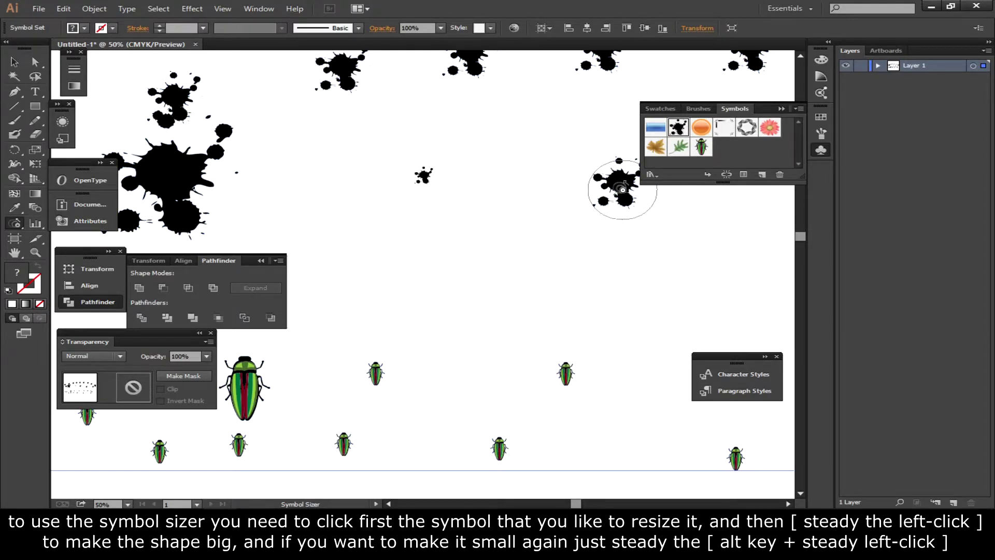
pyautogui.click(622, 189)
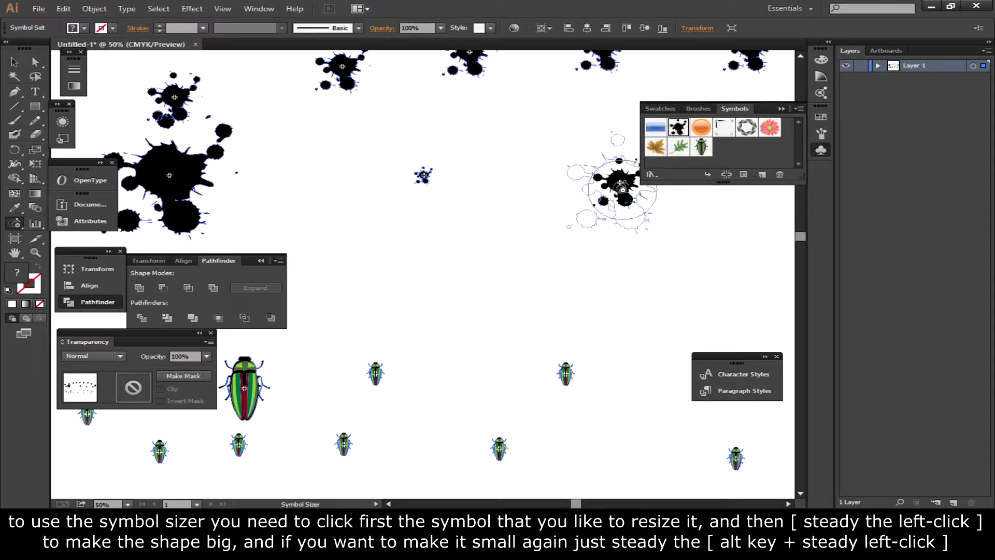
# Enlarge three more beetles, then zoom out to view the whole symbol set
pyautogui.click(702, 149)
pyautogui.click(567, 375)
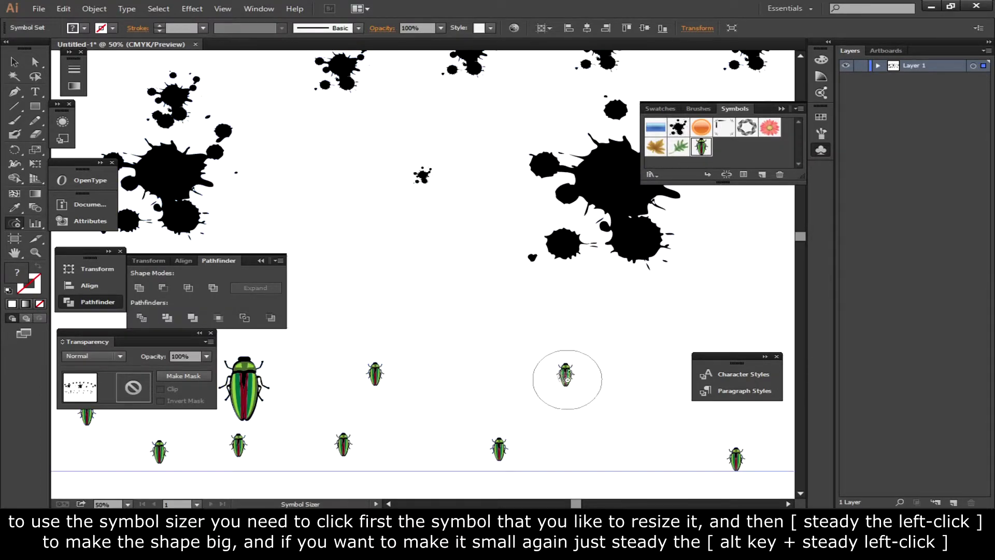
pyautogui.click(374, 373)
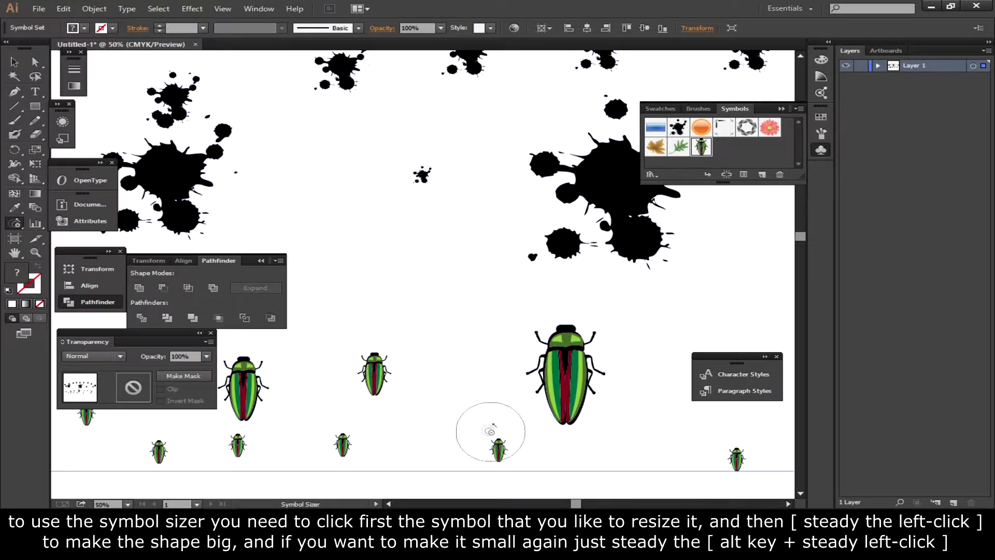
pyautogui.click(500, 452)
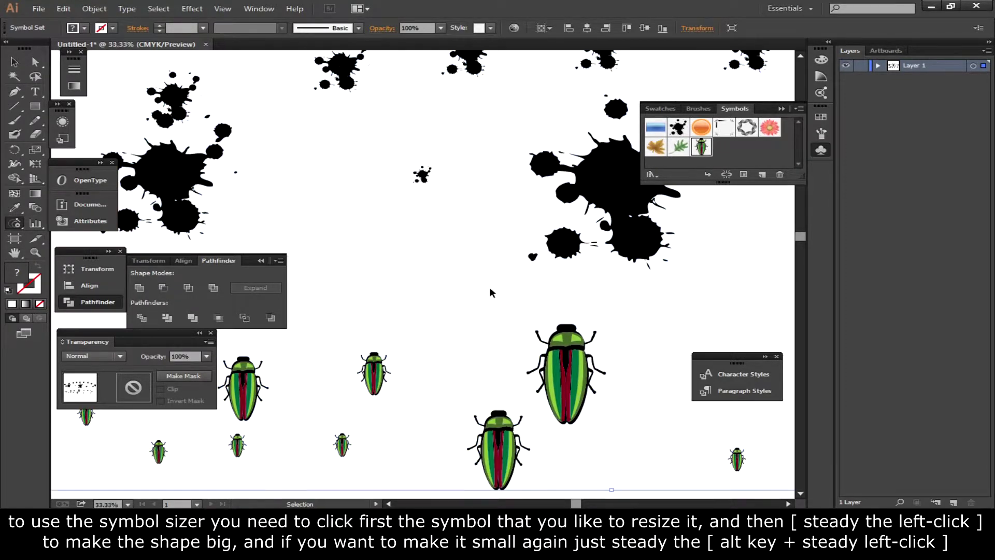
pyautogui.hotkey('ctrl', '-')
pyautogui.moveTo(562, 333); pyautogui.dragTo(513, 225)
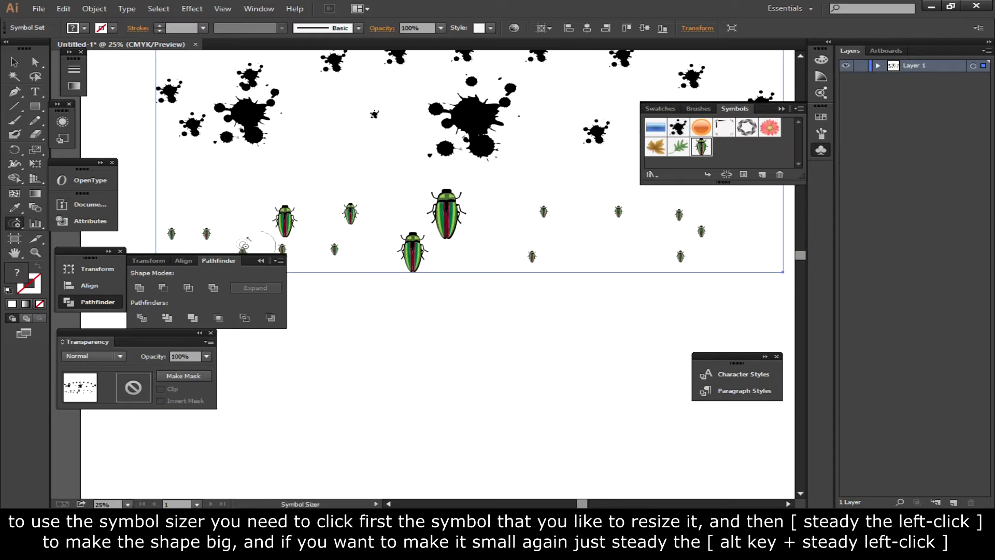
pyautogui.click(18, 230)
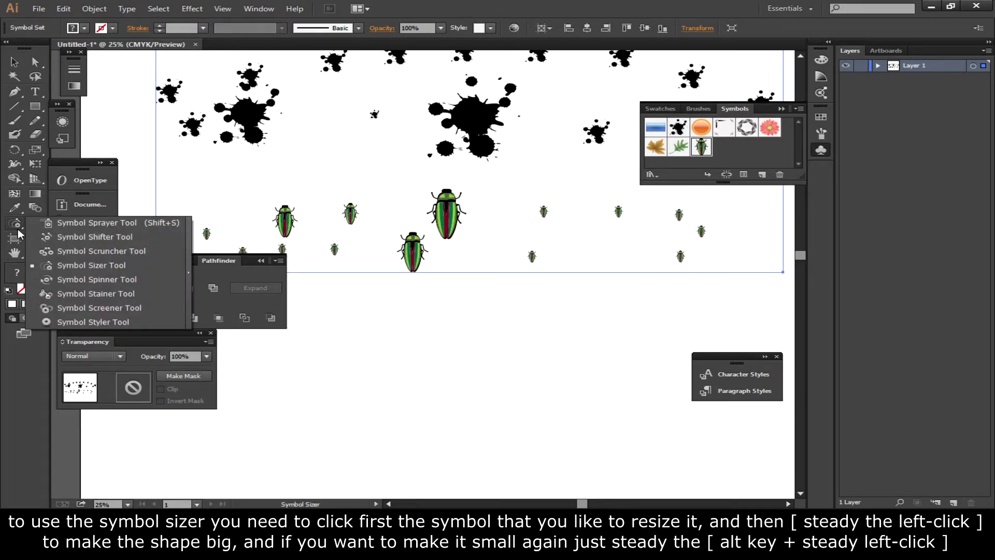
# With the Symbol Spinner, turn the large beetle sideways and tilt the small right beetles
pyautogui.click(159, 279)
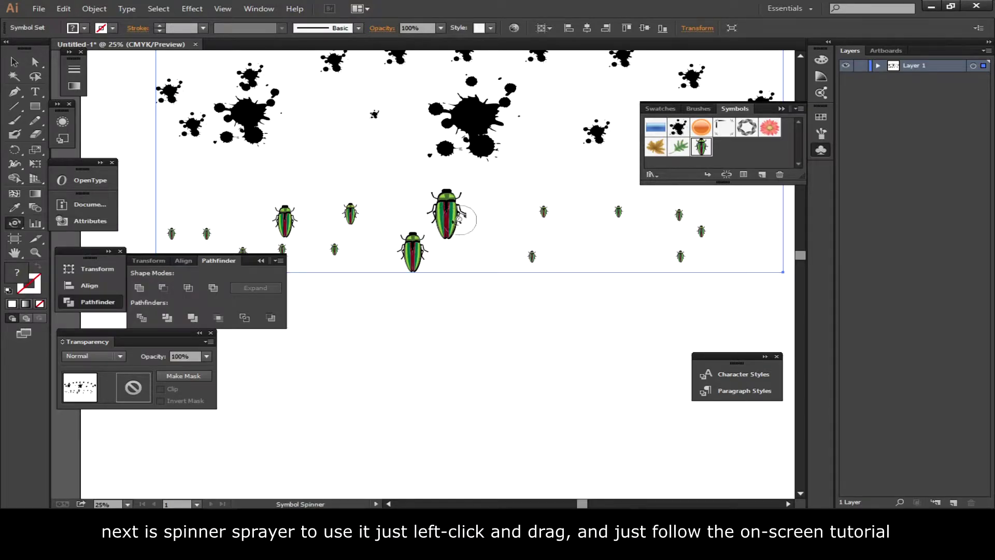
pyautogui.moveTo(449, 207); pyautogui.dragTo(421, 210)
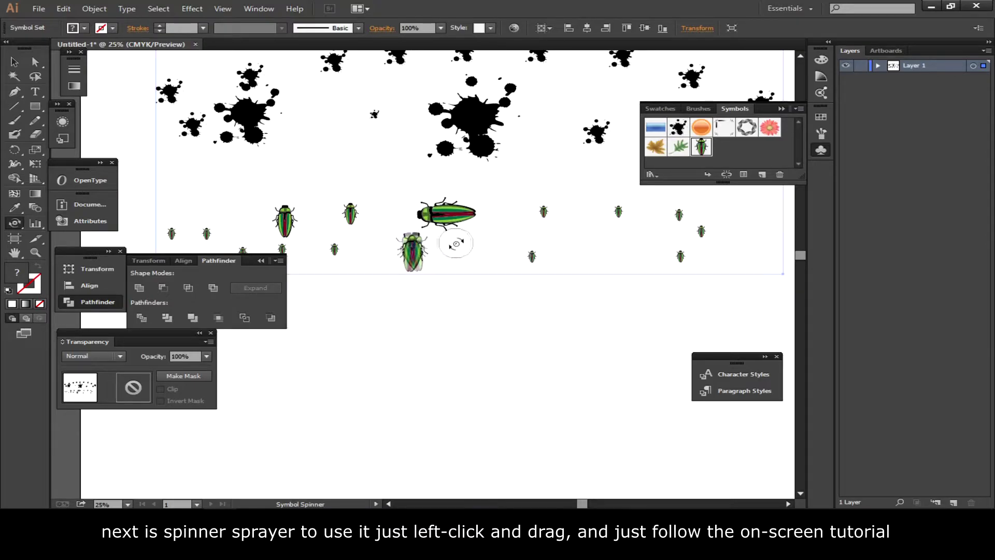
pyautogui.moveTo(406, 247)
pyautogui.mouseDown()
pyautogui.moveTo(316, 218)
pyautogui.moveTo(329, 245)
pyautogui.mouseUp()
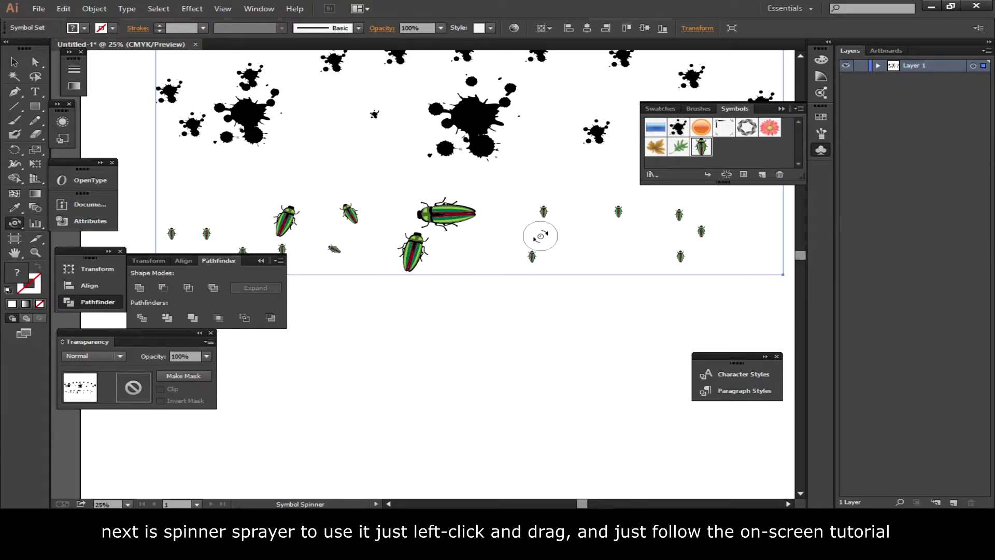
pyautogui.moveTo(539, 237); pyautogui.dragTo(536, 256)
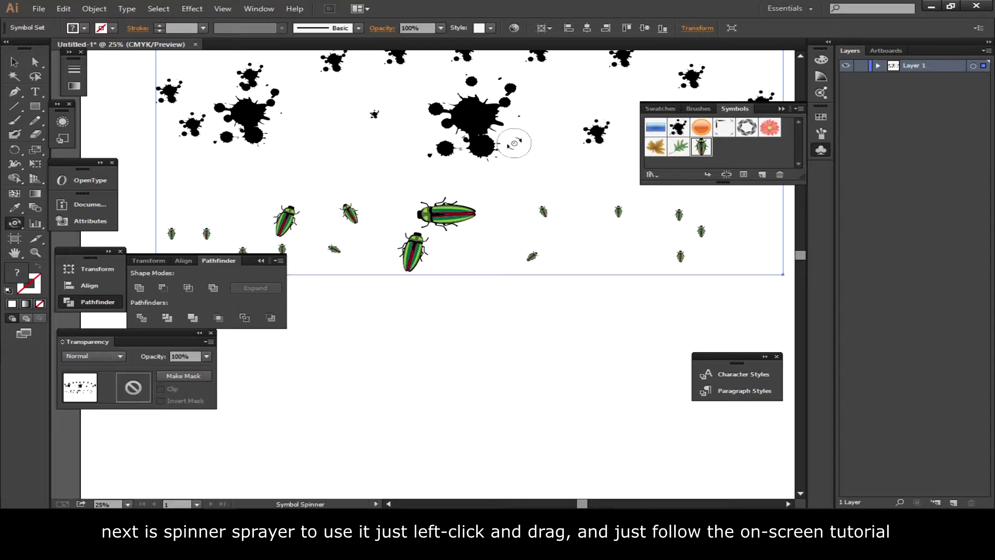
# Rotate one of the ink splats along the top of the page
pyautogui.click(679, 129)
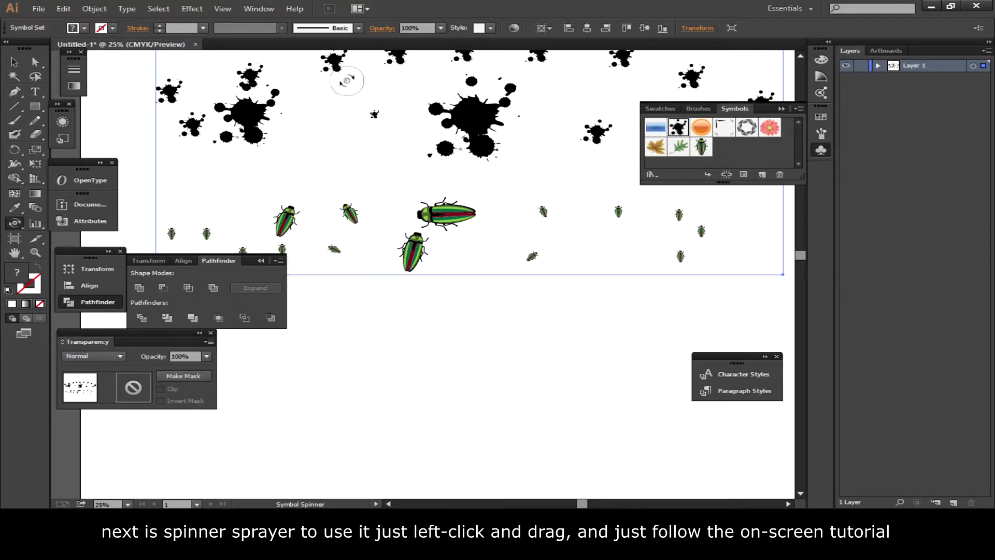
pyautogui.scroll(2, 464, 99)
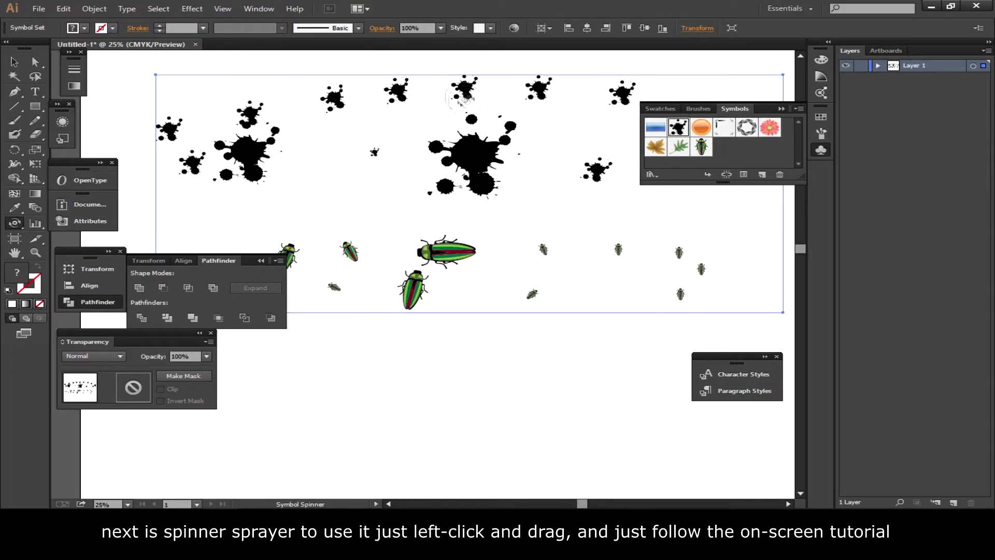
pyautogui.moveTo(492, 85); pyautogui.dragTo(512, 79)
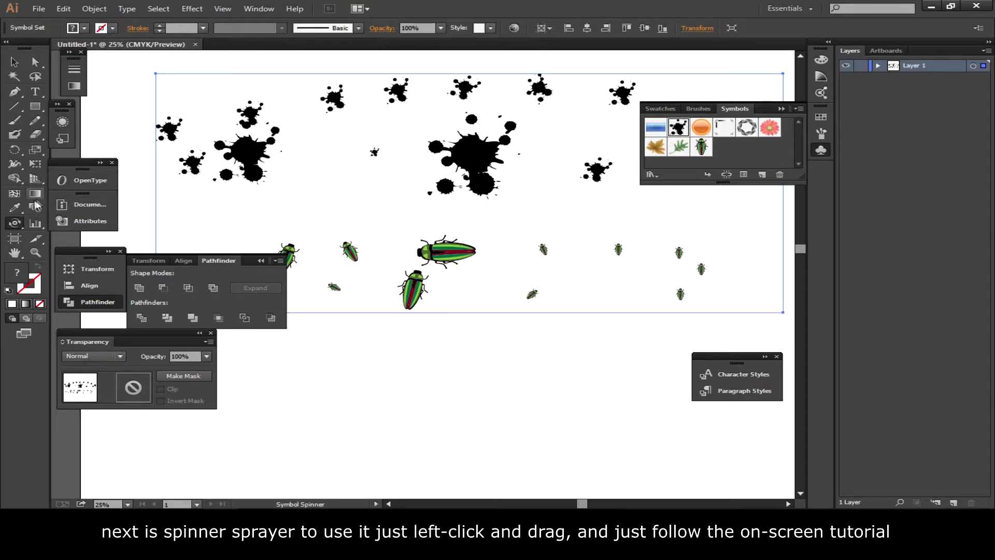
pyautogui.click(10, 226)
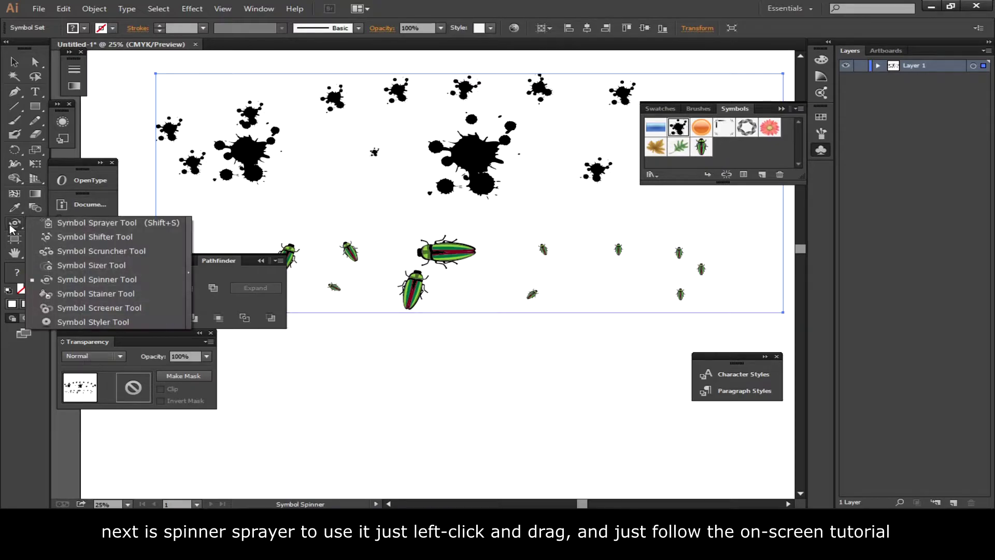
# In the Symbol Sprayer's Symbolism Tools Options, make Scrunch, Size, Spin and Screen User Defined
pyautogui.click(72, 224)
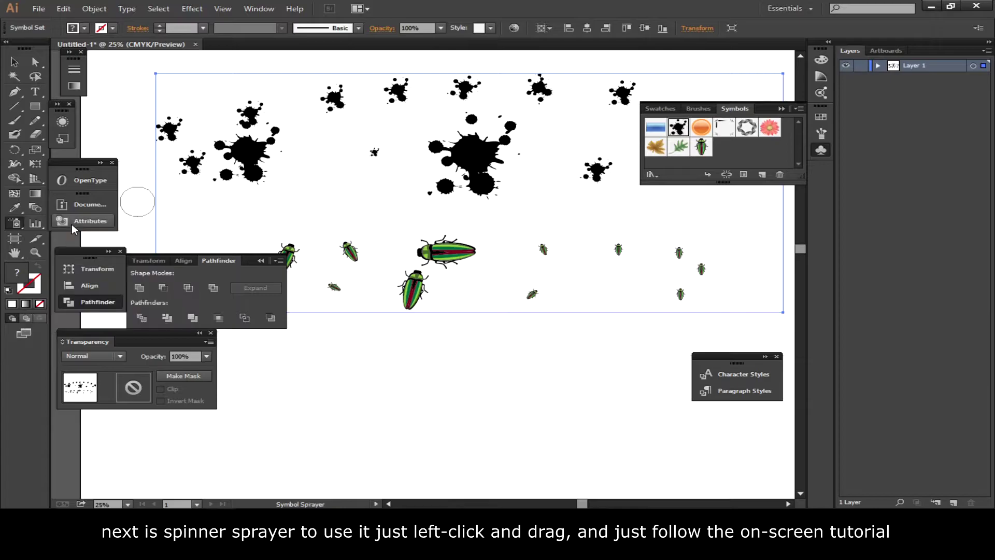
pyautogui.doubleClick(16, 226)
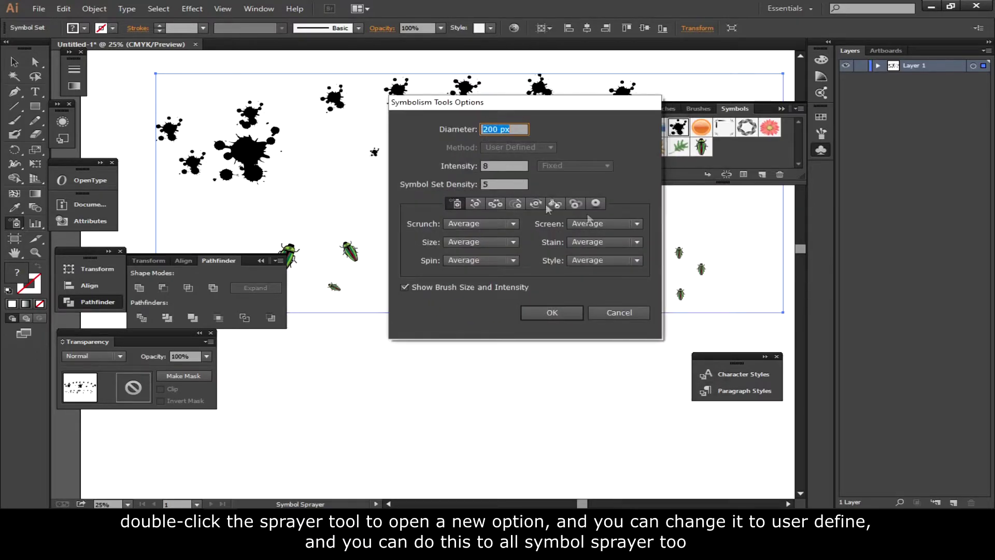
pyautogui.click(472, 224)
pyautogui.click(489, 249)
pyautogui.click(479, 268)
pyautogui.click(479, 285)
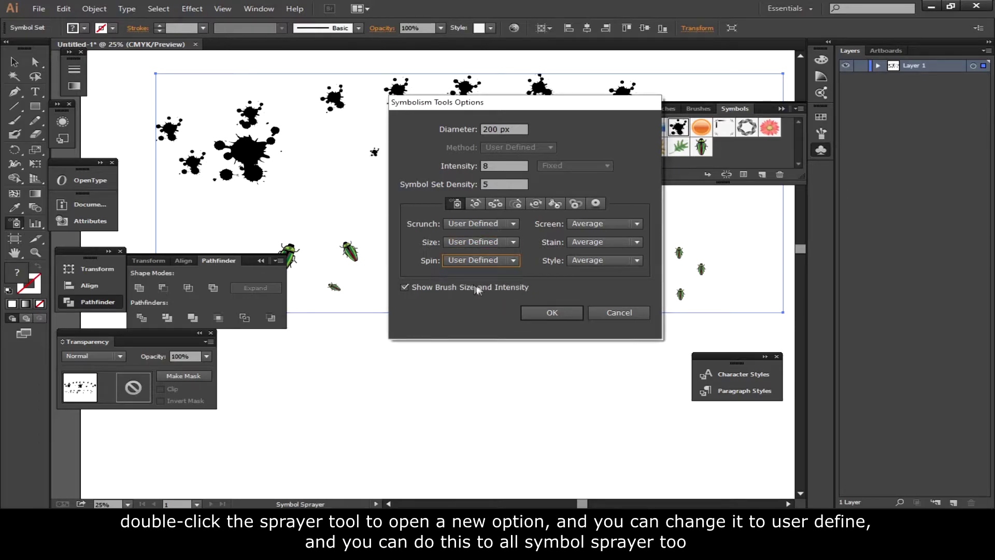
pyautogui.click(590, 223)
pyautogui.click(606, 249)
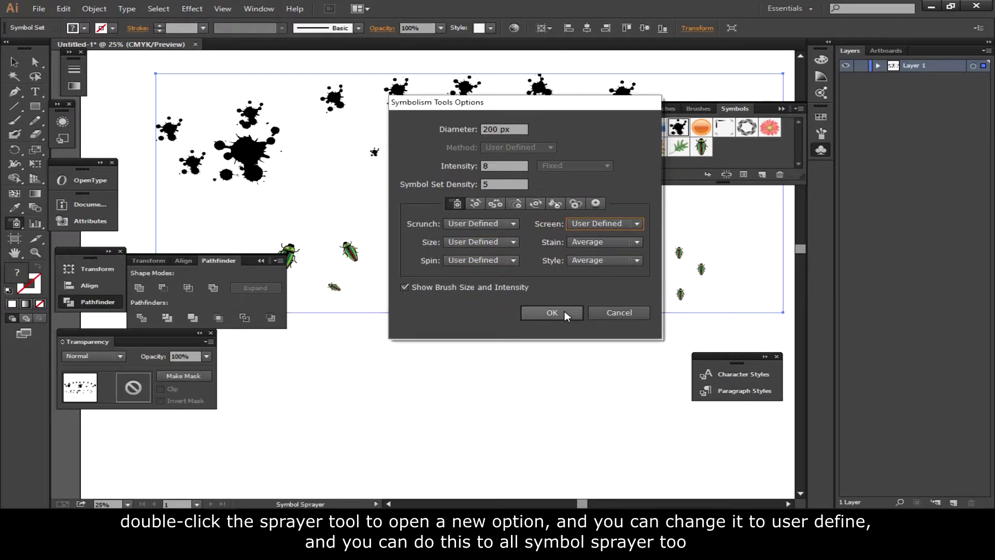
pyautogui.click(552, 312)
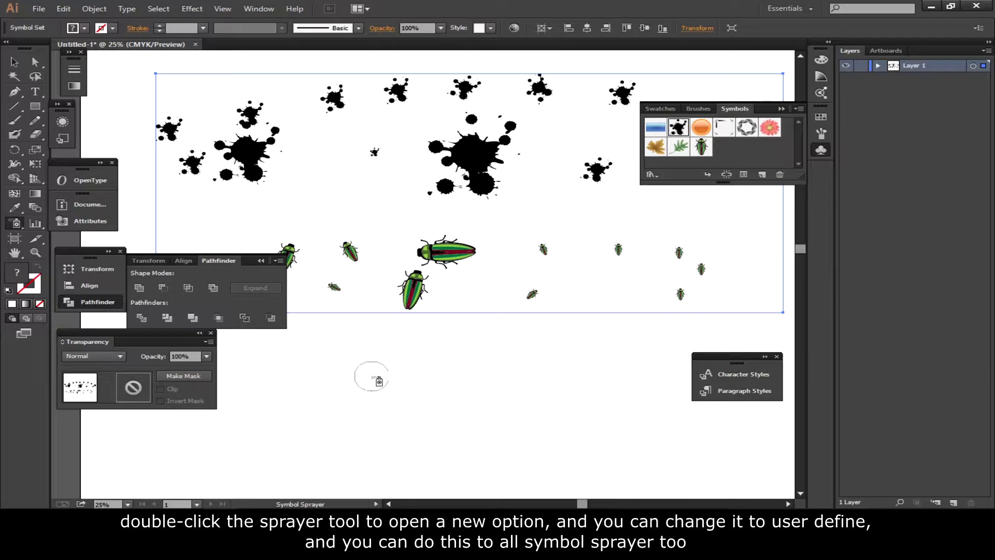
# Spray a wide sweep of splatters across the lower artboard, then zoom out
pyautogui.moveTo(279, 396)
pyautogui.mouseDown()
pyautogui.moveTo(493, 329)
pyautogui.moveTo(455, 422)
pyautogui.moveTo(411, 428)
pyautogui.moveTo(695, 401)
pyautogui.mouseUp()
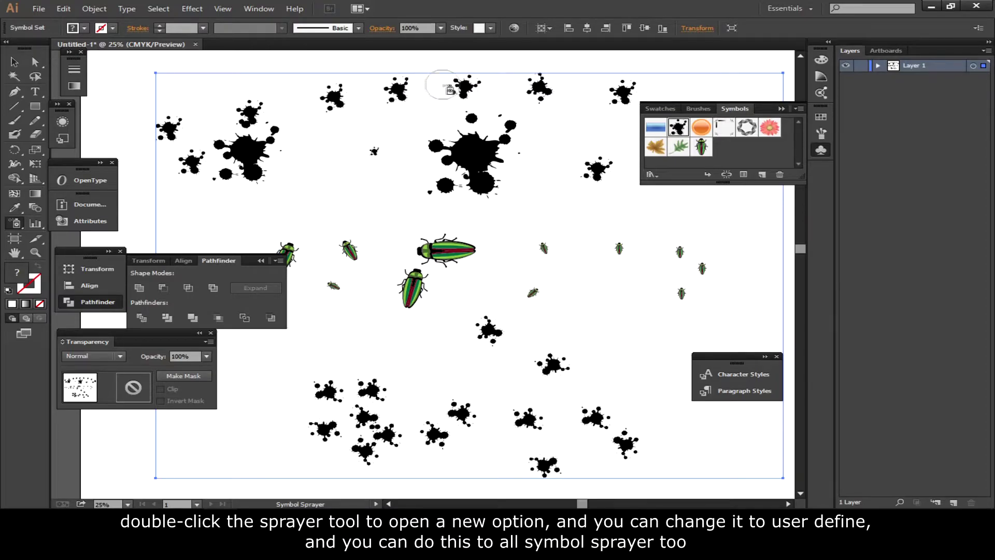
pyautogui.hotkey('ctrl', '-')
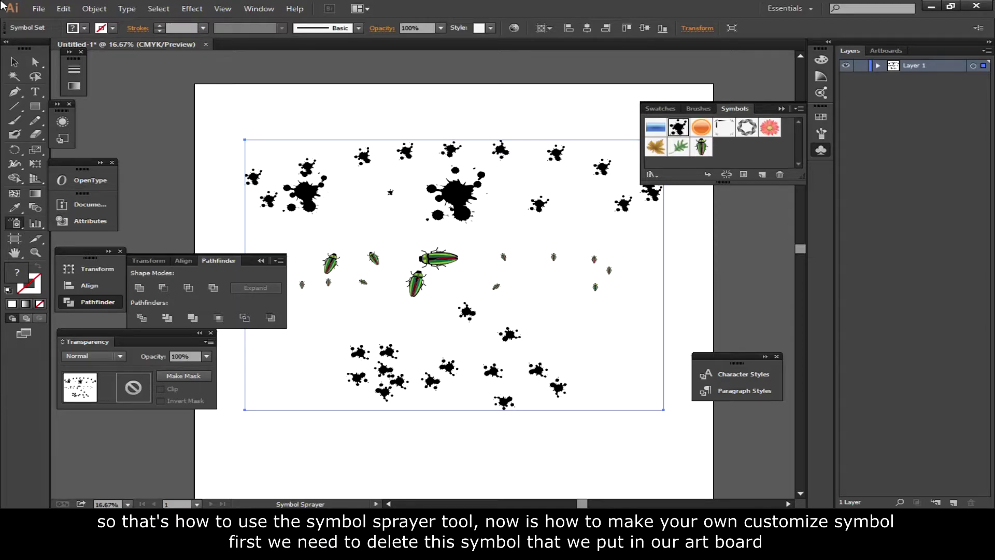
# Select and delete the entire sprayed symbol set, then switch to the Pen tool
pyautogui.click(15, 61)
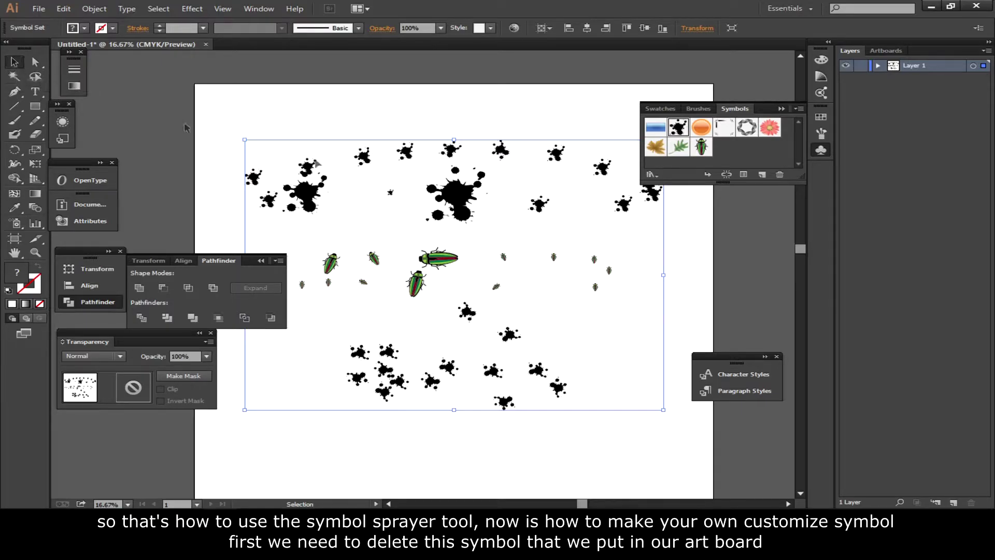
pyautogui.press('Delete')
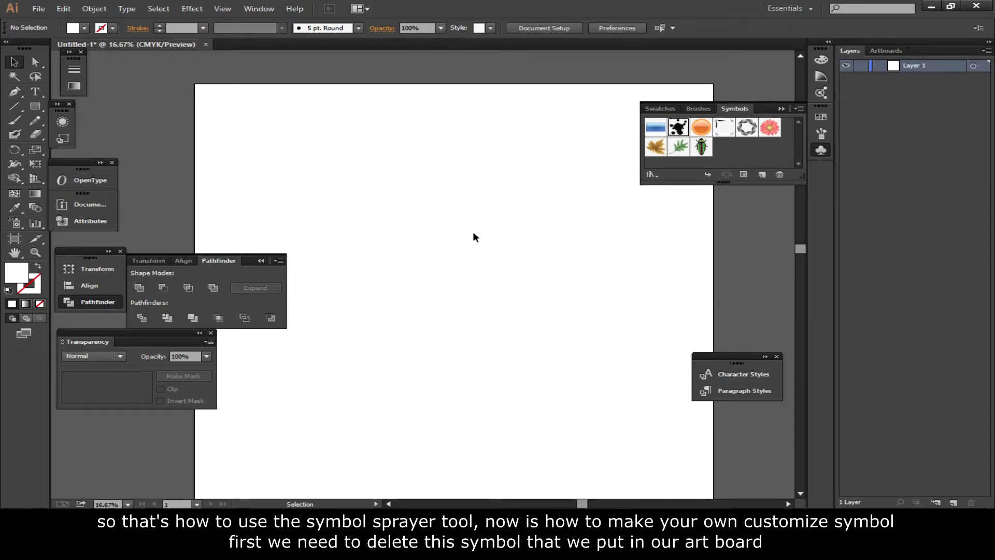
pyautogui.press('p')
pyautogui.doubleClick(15, 274)
# Set the fill colour to black and zoom in on the artboard
pyautogui.moveTo(565, 177); pyautogui.dragTo(666, 111)
pyautogui.moveTo(511, 229); pyautogui.dragTo(487, 270)
pyautogui.click(815, 126)
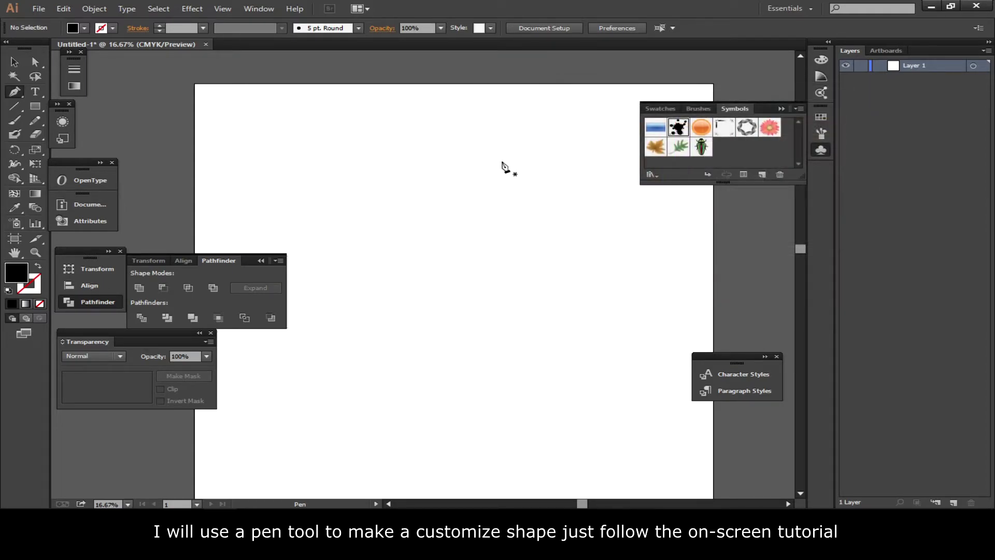
pyautogui.hotkey('ctrl', '+')
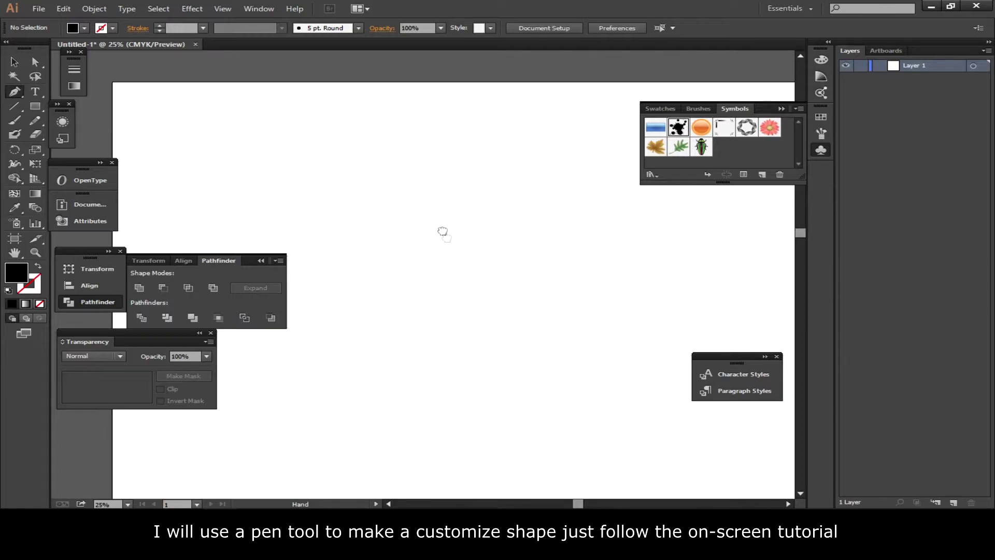
# Pen-draw the zigzag spikes of the starburst's left, top and right sides as an outline
pyautogui.click(392, 304)
pyautogui.click(351, 259)
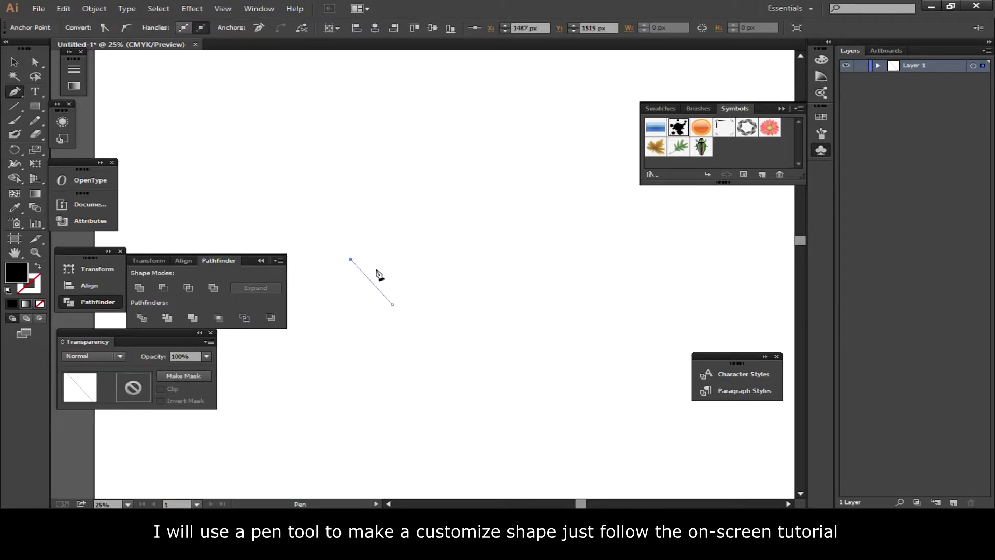
pyautogui.click(352, 218)
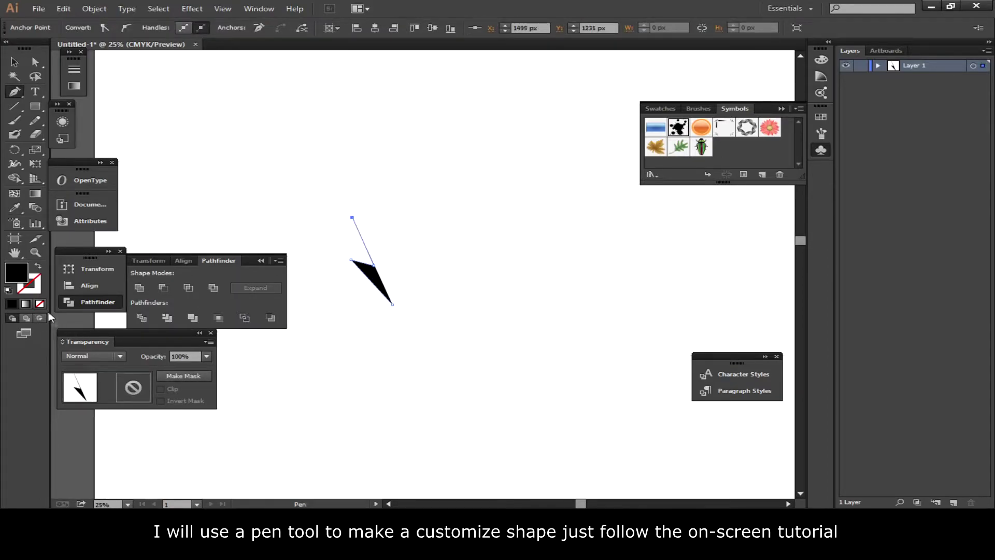
pyautogui.click(37, 267)
pyautogui.click(358, 174)
pyautogui.click(406, 249)
pyautogui.click(411, 219)
pyautogui.click(416, 252)
pyautogui.click(429, 219)
pyautogui.click(438, 286)
pyautogui.click(447, 193)
pyautogui.click(462, 244)
pyautogui.click(475, 156)
pyautogui.click(482, 177)
pyautogui.click(507, 128)
pyautogui.click(511, 206)
pyautogui.click(541, 182)
pyautogui.click(568, 211)
pyautogui.click(513, 292)
pyautogui.click(641, 233)
pyautogui.click(595, 272)
pyautogui.click(697, 265)
pyautogui.click(623, 287)
pyautogui.click(693, 296)
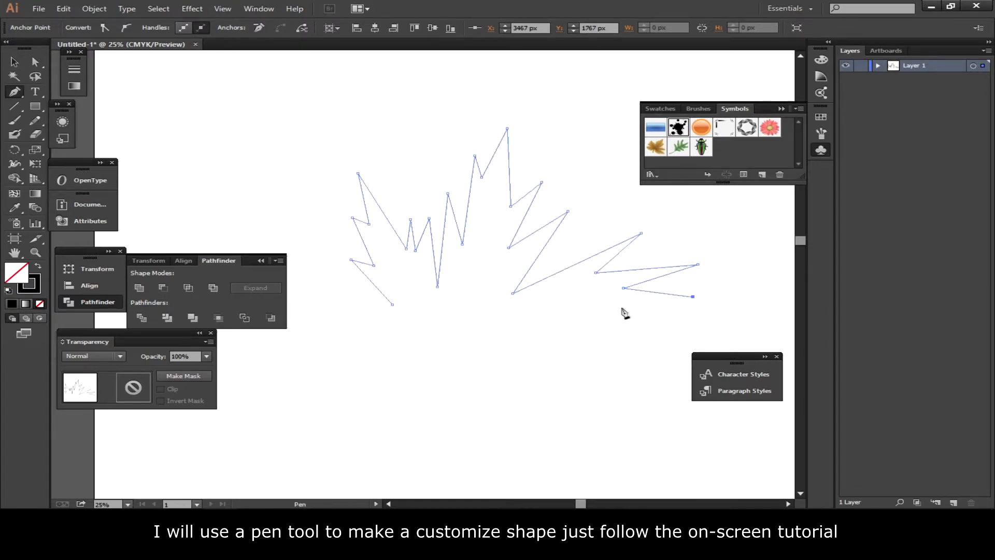
pyautogui.click(523, 324)
# Continue the spiky outline along the bottom and left side back toward its start
pyautogui.moveTo(540, 371); pyautogui.dragTo(499, 310)
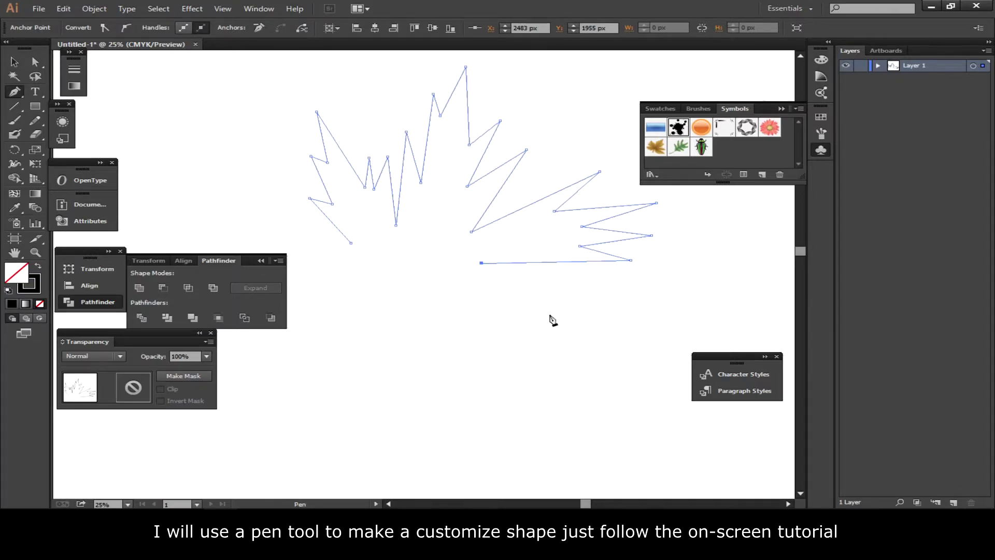
pyautogui.click(535, 368)
pyautogui.click(473, 315)
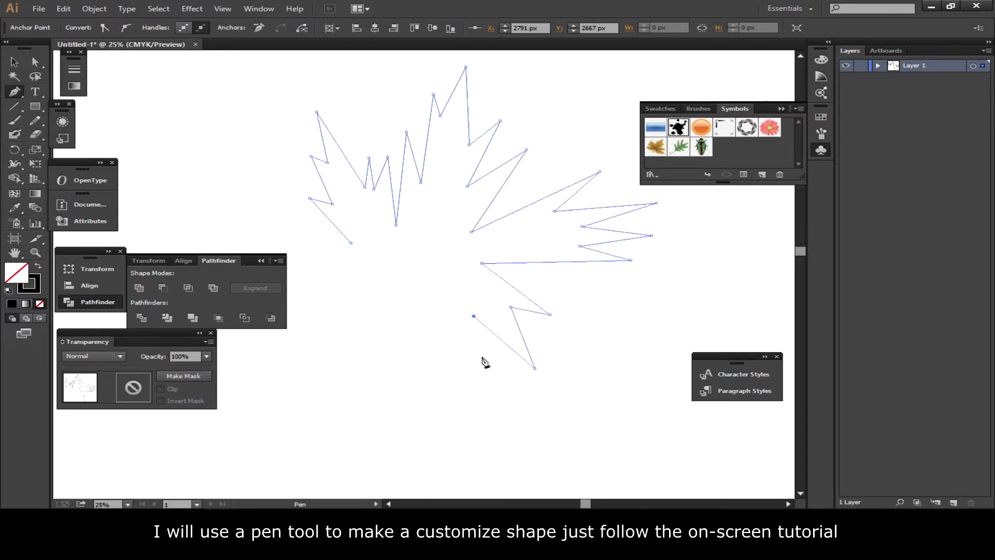
pyautogui.click(455, 318)
pyautogui.click(447, 344)
pyautogui.click(398, 422)
pyautogui.click(377, 333)
pyautogui.click(365, 355)
pyautogui.click(369, 315)
pyautogui.click(300, 352)
pyautogui.moveTo(349, 310); pyautogui.dragTo(315, 309)
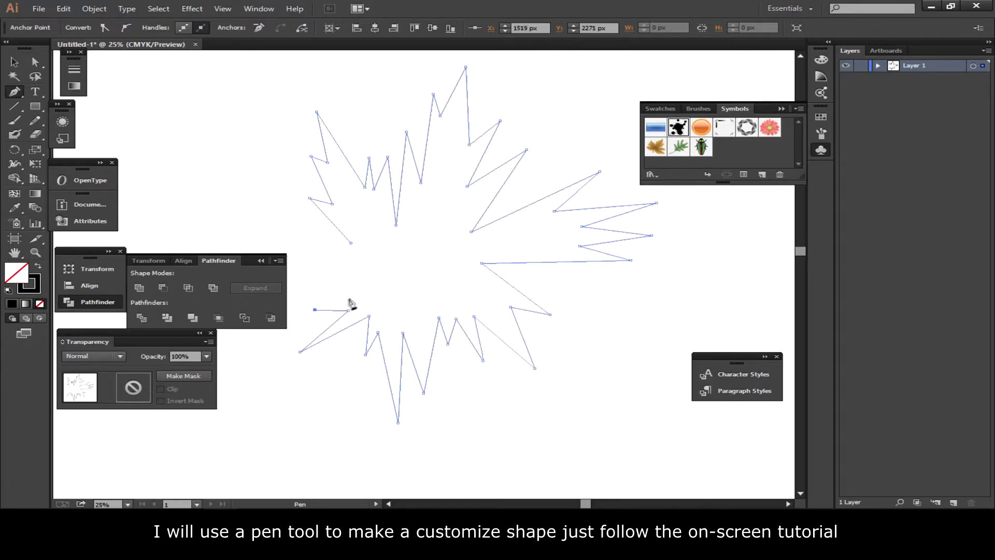
pyautogui.hscroll(-5, 394, 298)
pyautogui.click(383, 265)
pyautogui.click(491, 258)
pyautogui.click(436, 237)
pyautogui.click(484, 242)
pyautogui.click(449, 220)
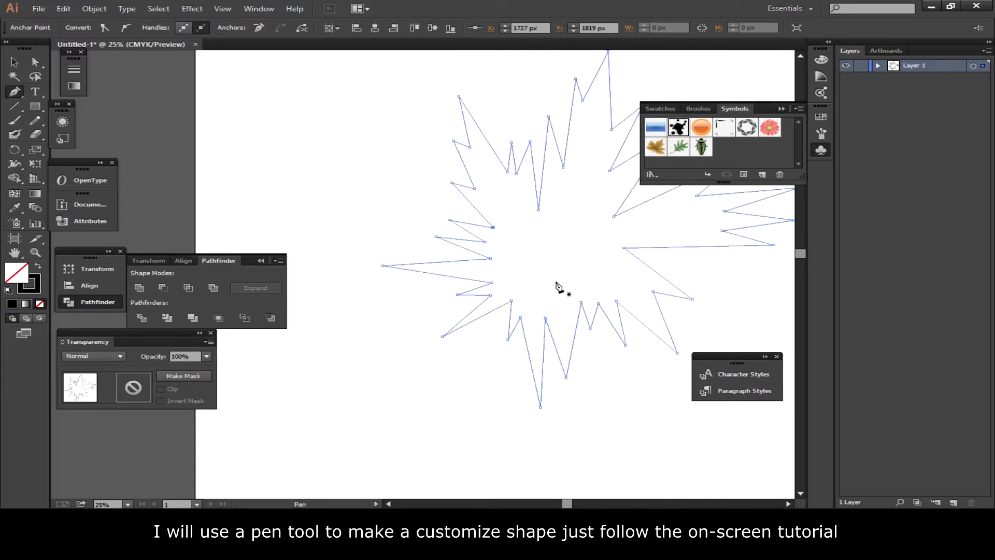
# Swap the outline colour into the fill so the starburst is solid black, then deselect
pyautogui.hotkey('ctrl', '-')
pyautogui.click(38, 266)
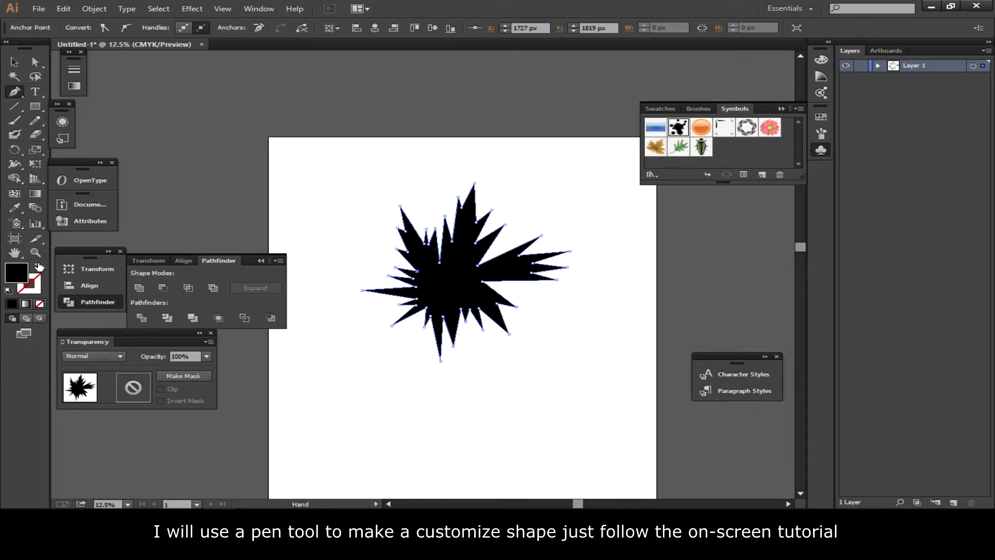
pyautogui.press('v')
pyautogui.click(541, 317)
pyautogui.click(500, 343)
pyautogui.hotkey('ctrl', '+')
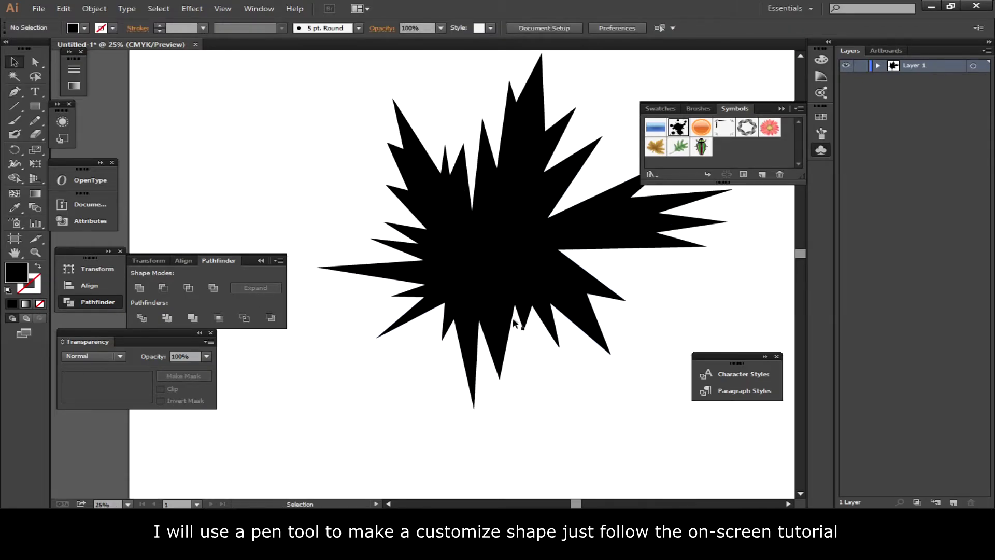
# Draw a small white-filled ellipse and move it onto the starburst's centre
pyautogui.moveTo(512, 318); pyautogui.dragTo(479, 293)
pyautogui.moveTo(35, 106); pyautogui.dragTo(102, 134)
pyautogui.moveTo(319, 385); pyautogui.dragTo(370, 430)
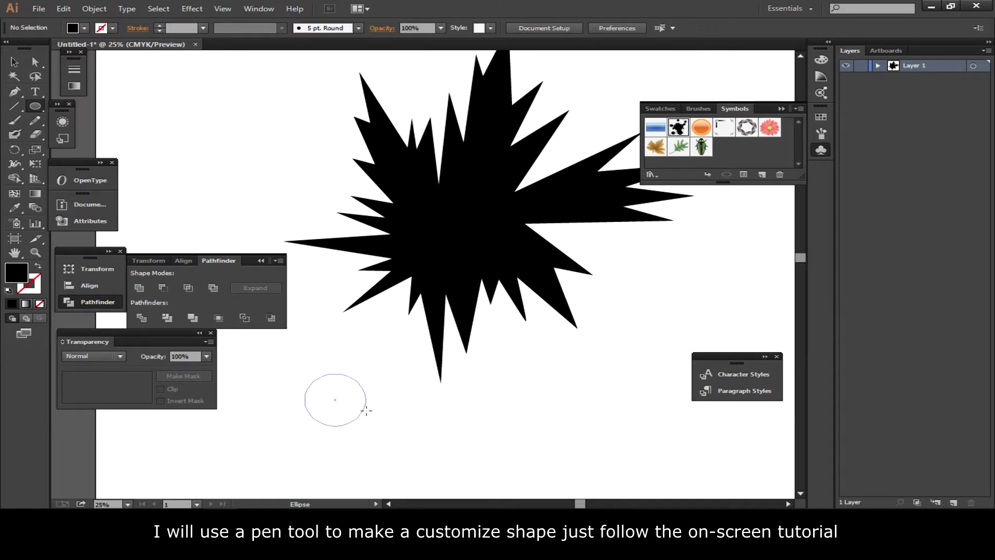
pyautogui.press('i')
pyautogui.click(418, 395)
pyautogui.press('v')
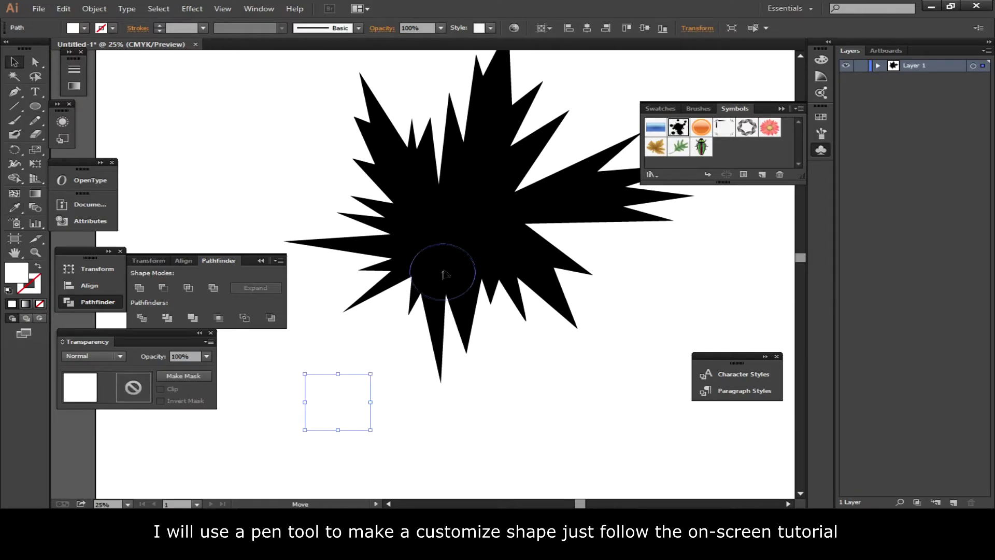
pyautogui.moveTo(344, 409); pyautogui.dragTo(463, 251)
# Select the ellipse and starburst together and apply Pathfinder Minus Front
pyautogui.keyDown('shift'); pyautogui.click(520, 254); pyautogui.keyUp('shift')
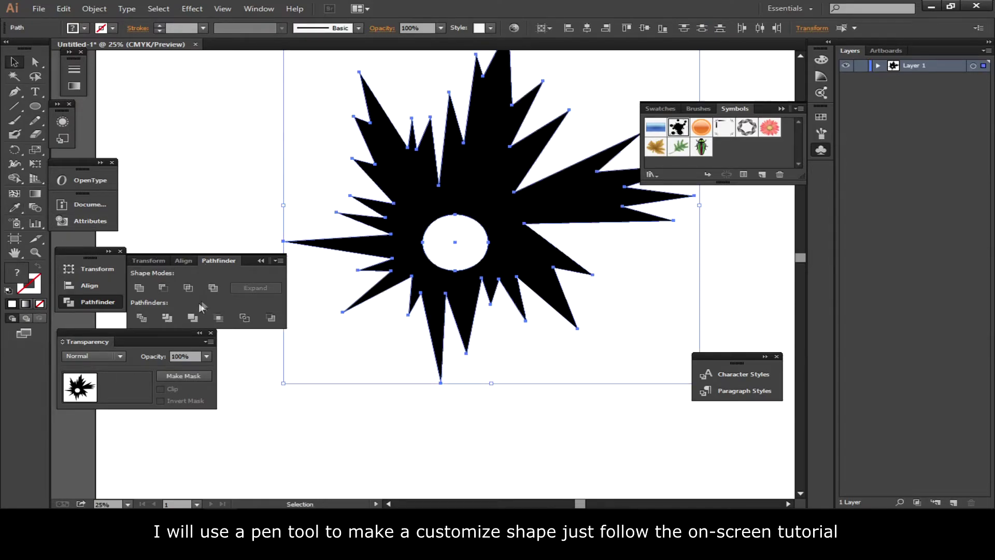
pyautogui.click(159, 289)
pyautogui.click(583, 423)
pyautogui.hotkey('ctrl', '-')
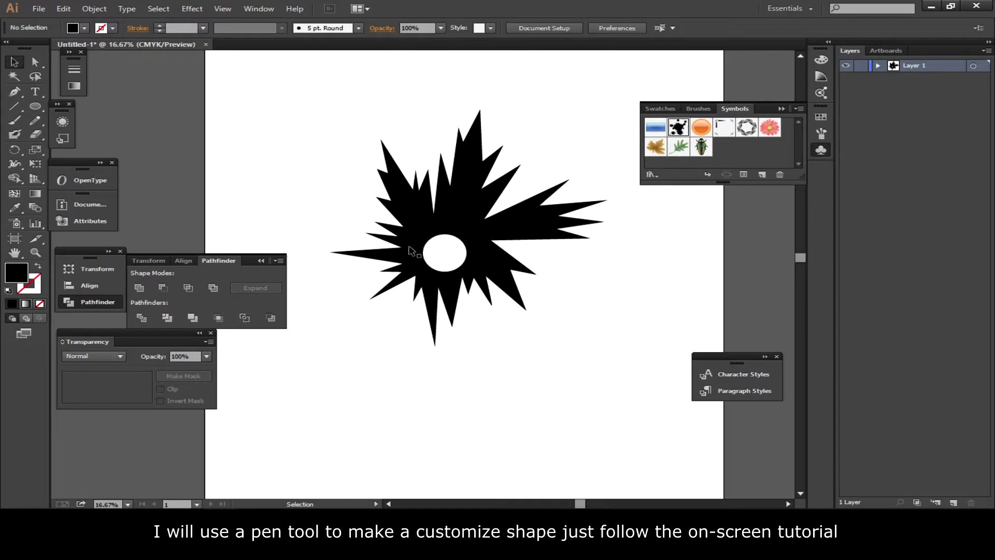
# Make an offset copy of the holed black starburst
pyautogui.click(528, 251)
pyautogui.press('a')
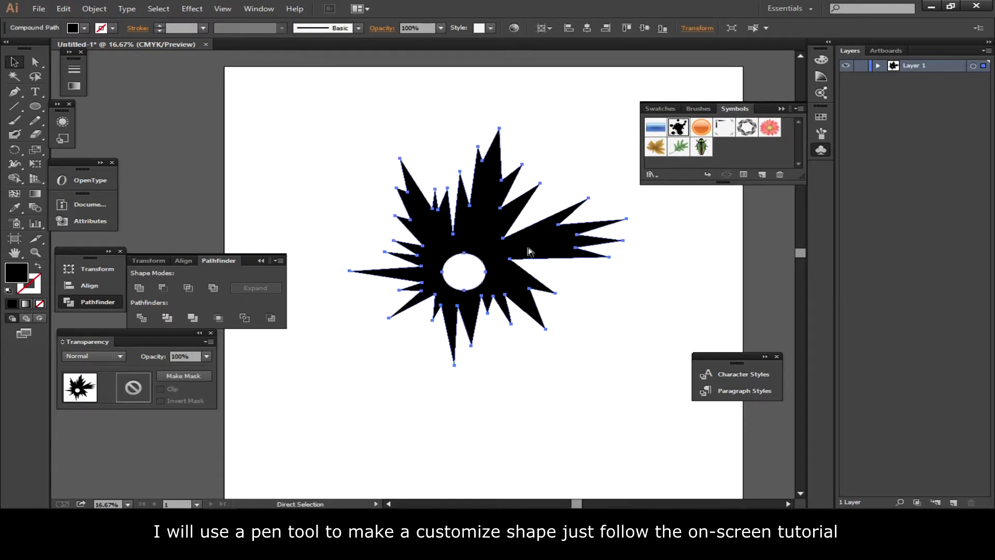
pyautogui.hotkey('ctrl', '-')
pyautogui.press('v')
pyautogui.moveTo(575, 165)
pyautogui.mouseDown()
pyautogui.moveTo(497, 222)
pyautogui.moveTo(569, 279)
pyautogui.mouseUp()
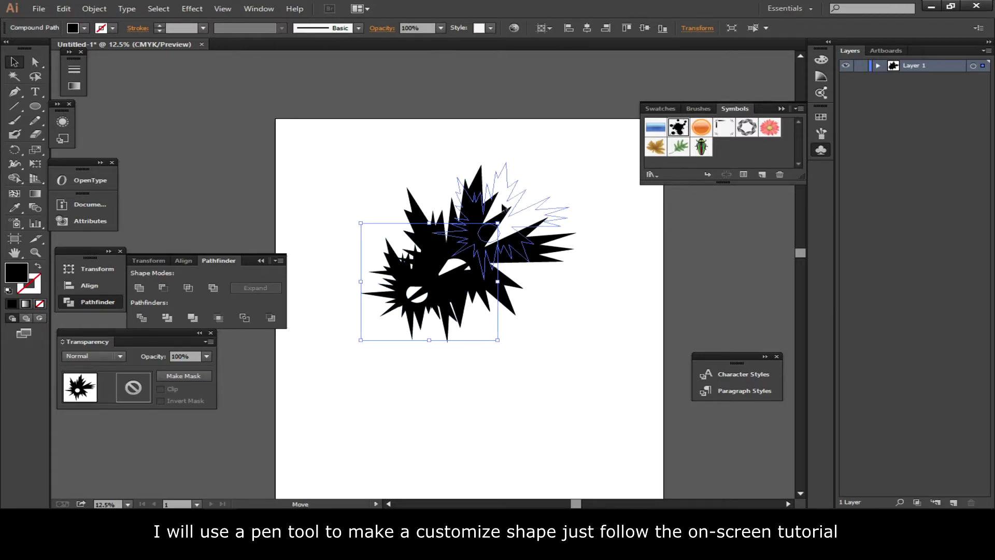
# Turn the starburst copy white, shrink it, and move it up and right
pyautogui.press('i')
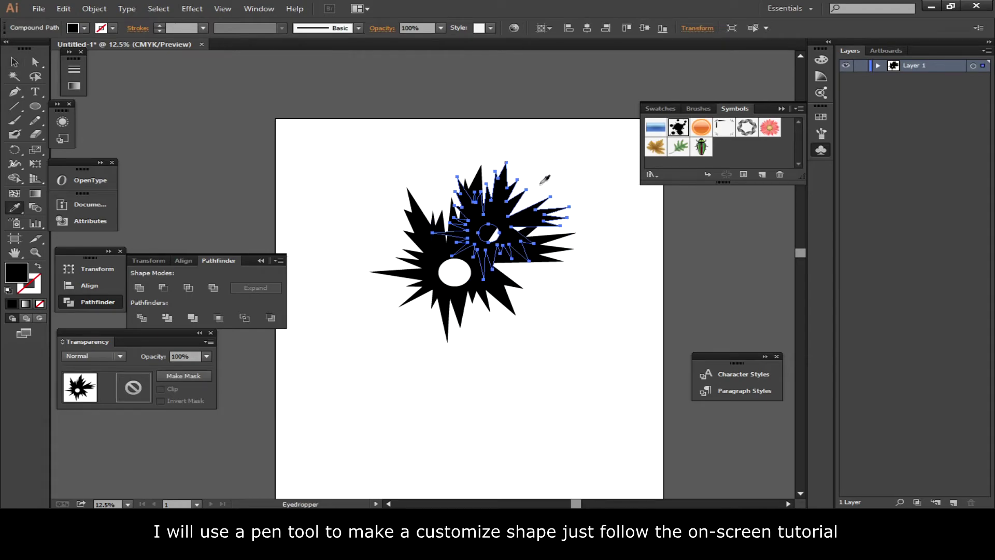
pyautogui.click(573, 196)
pyautogui.press('v')
pyautogui.click(589, 260)
pyautogui.click(513, 231)
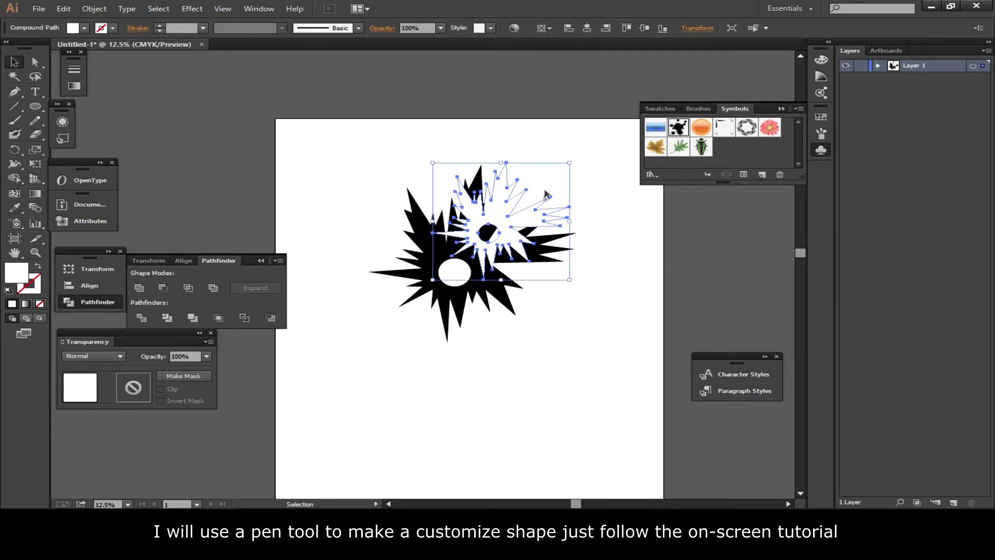
pyautogui.moveTo(571, 164); pyautogui.dragTo(511, 213)
pyautogui.moveTo(479, 251)
pyautogui.mouseDown()
pyautogui.moveTo(502, 233)
pyautogui.moveTo(432, 243)
pyautogui.mouseUp()
pyautogui.hotkey('ctrl', 'shift', 'a')
# Rotate a white starburst copy and duplicate it toward the lower right
pyautogui.press('e')
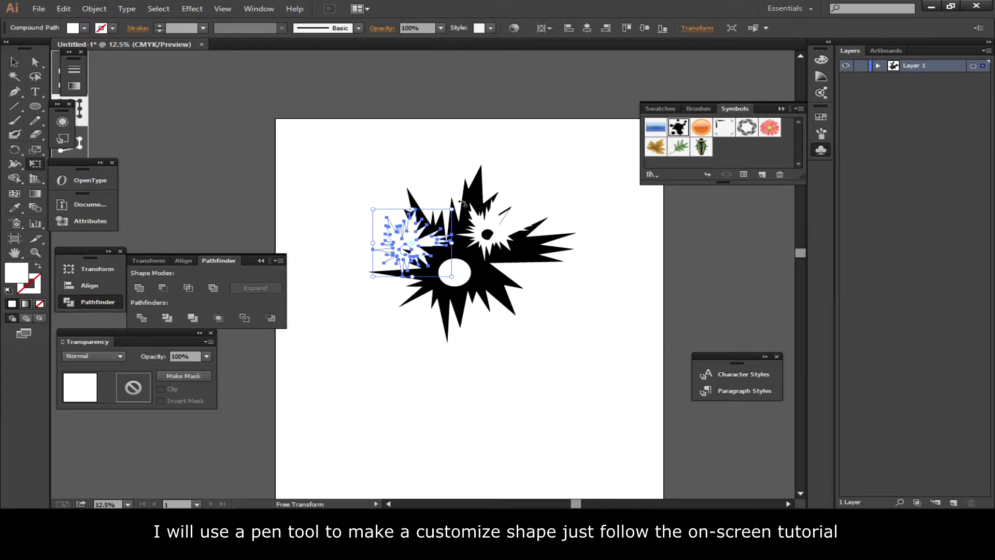
pyautogui.moveTo(463, 203); pyautogui.dragTo(390, 319)
pyautogui.press('v')
pyautogui.click(391, 318)
pyautogui.hotkey('ctrl', '+')
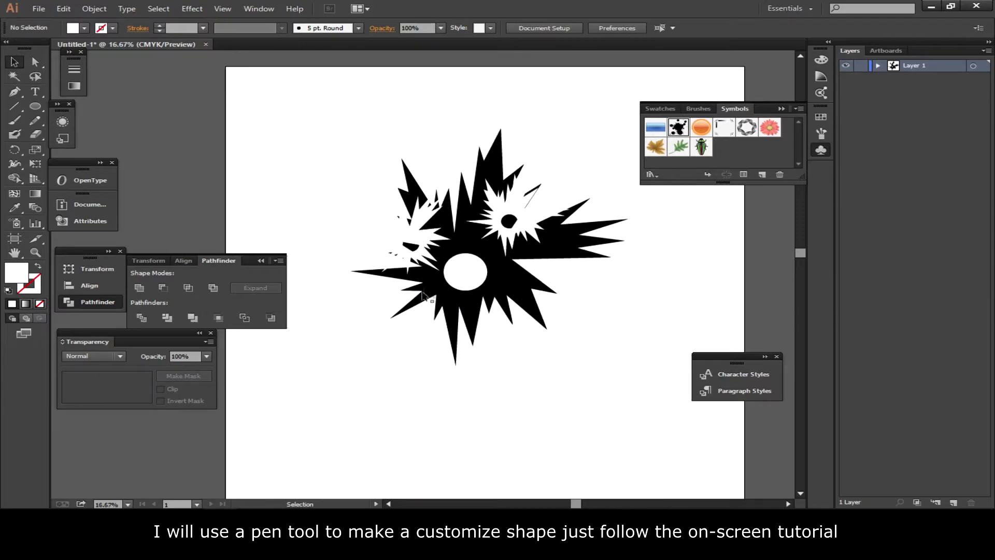
pyautogui.click(414, 238)
pyautogui.moveTo(437, 243)
pyautogui.mouseDown()
pyautogui.moveTo(451, 260)
pyautogui.moveTo(533, 292)
pyautogui.mouseUp()
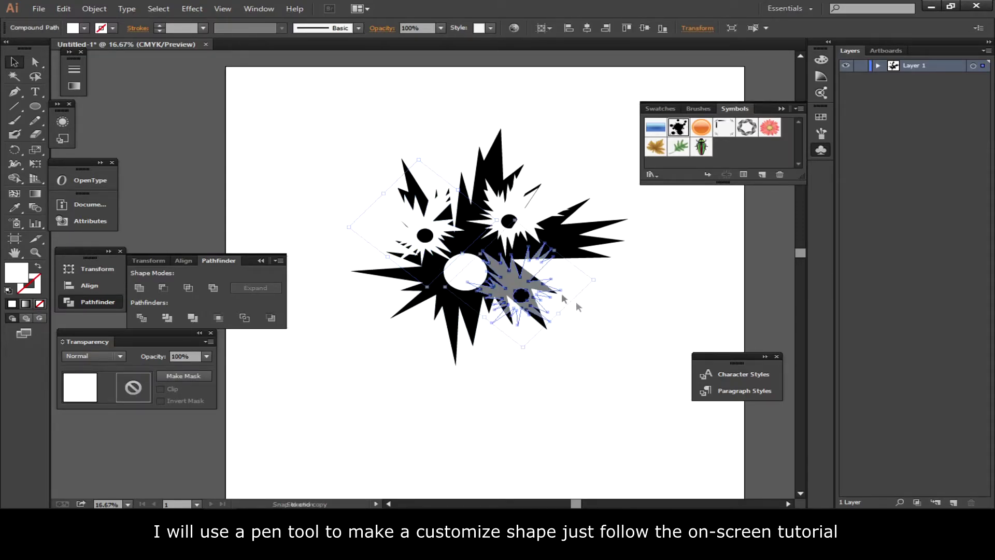
pyautogui.click(638, 378)
# Select all the starbursts and apply Pathfinder Minus Front to cut out the white ones
pyautogui.click(549, 235)
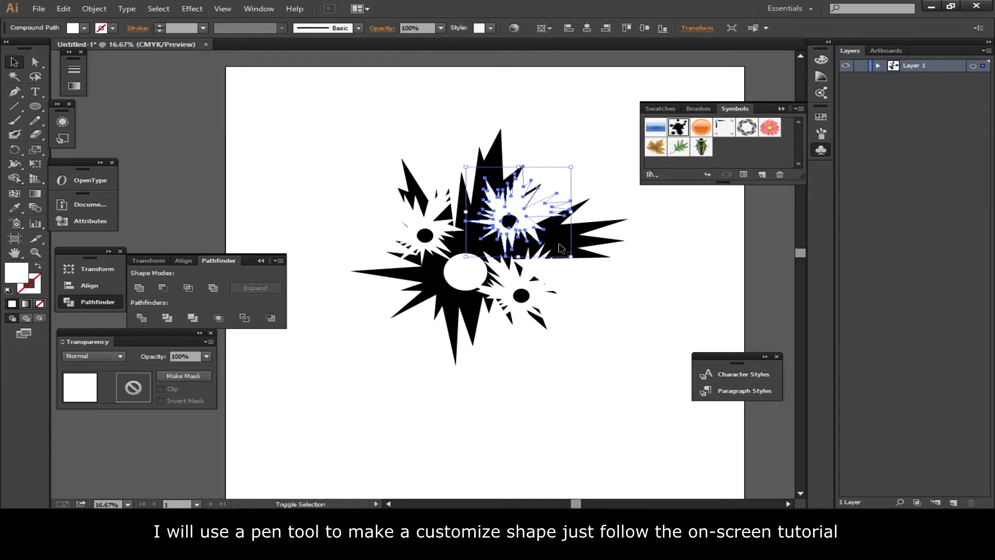
pyautogui.hotkey('ctrl', 'a')
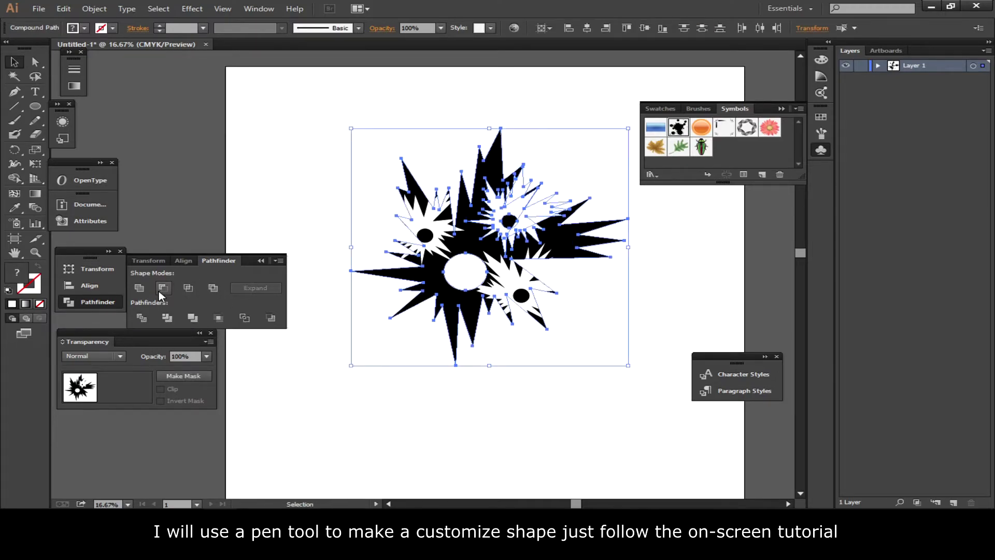
pyautogui.click(524, 294)
pyautogui.hotkey('ctrl', 'a')
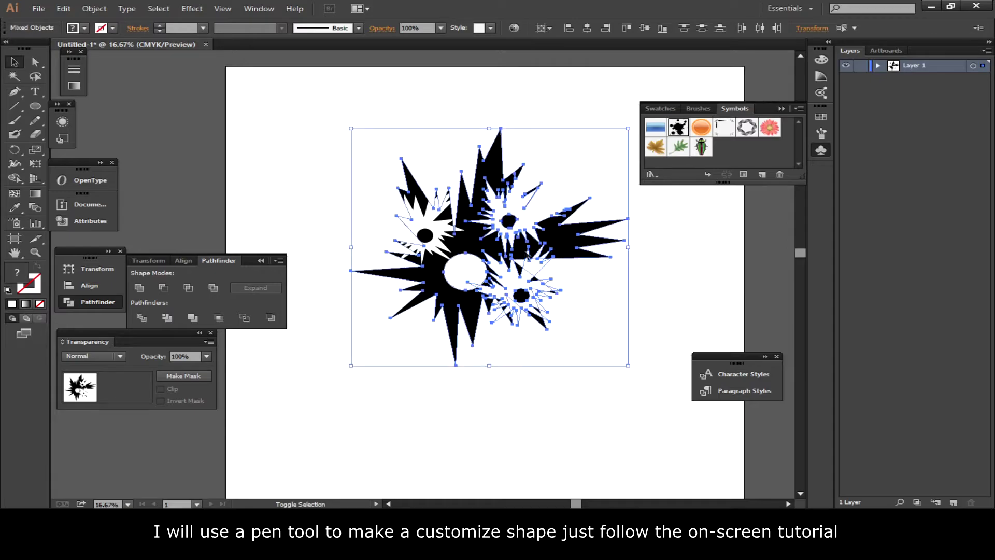
pyautogui.press('Delete')
pyautogui.hotkey('ctrl', 'z')
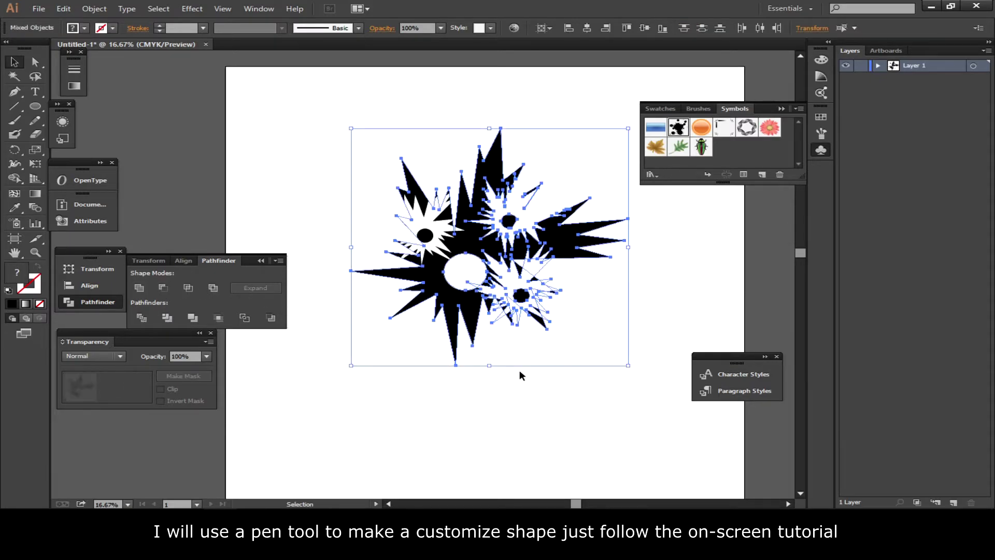
pyautogui.press('a')
pyautogui.click(519, 369)
pyautogui.click(517, 294)
pyautogui.hotkey('ctrl', 'a')
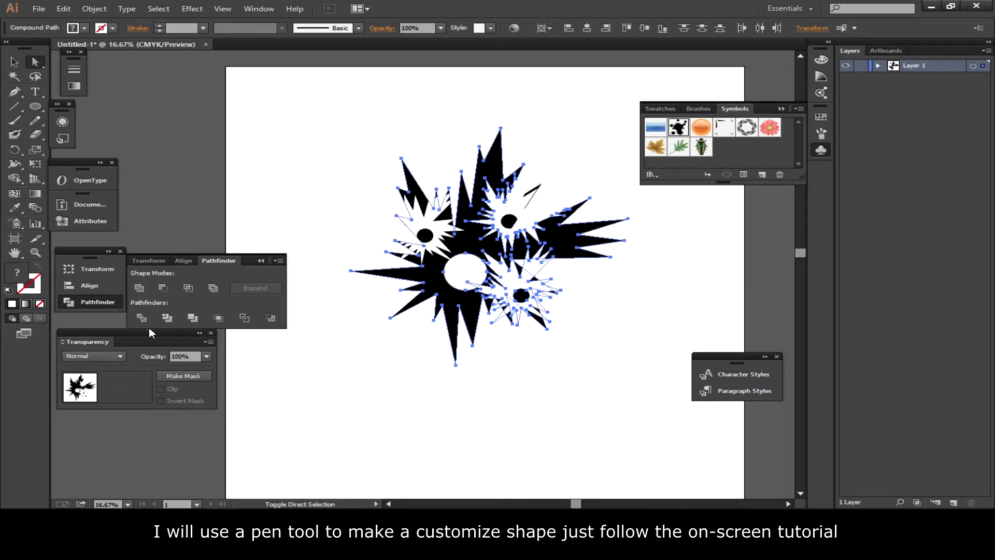
pyautogui.click(163, 287)
# Reapply Minus Front to both white starbursts and the black one, then check the splatter
pyautogui.click(583, 367)
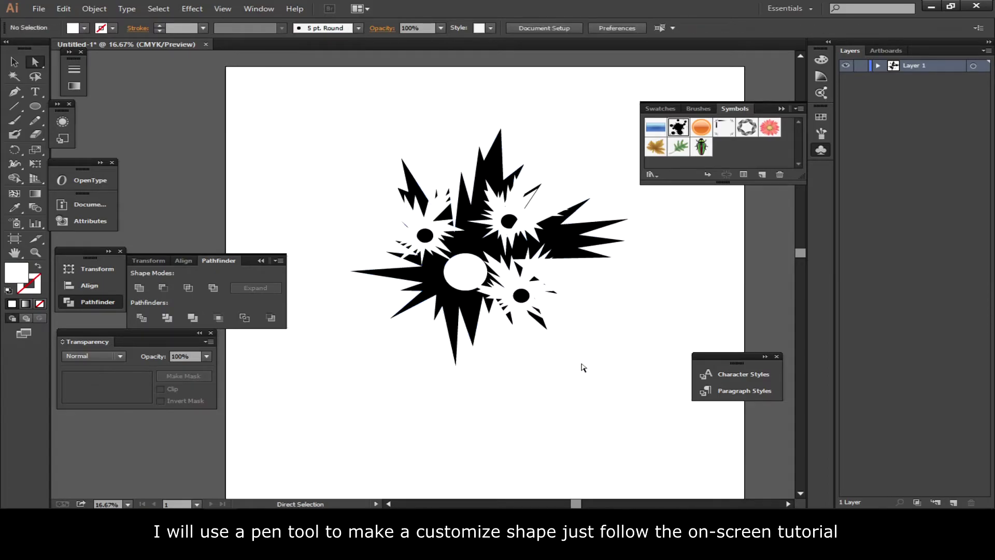
pyautogui.click(506, 301)
pyautogui.keyDown('shift'); pyautogui.click(428, 231); pyautogui.keyUp('shift')
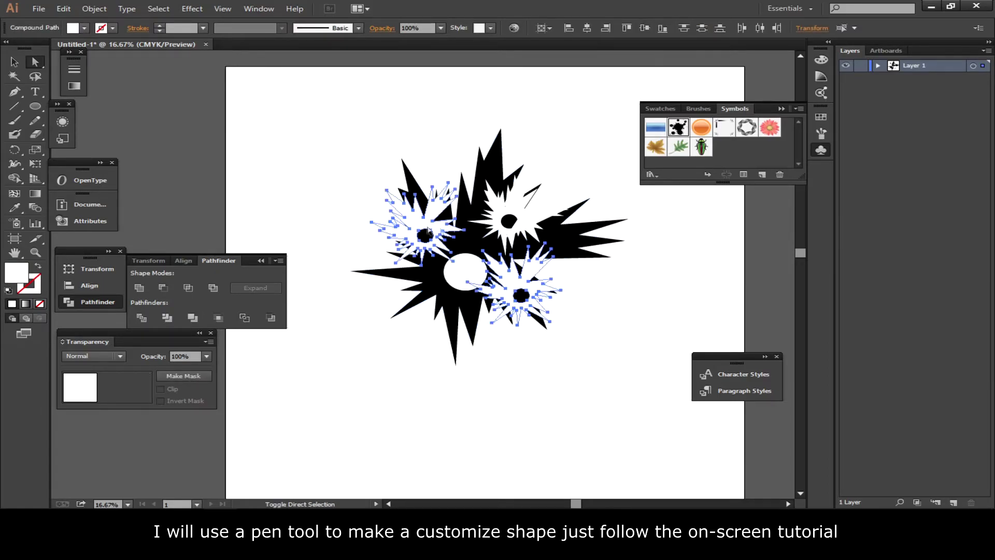
pyautogui.keyDown('shift'); pyautogui.click(553, 248); pyautogui.keyUp('shift')
pyautogui.click(166, 284)
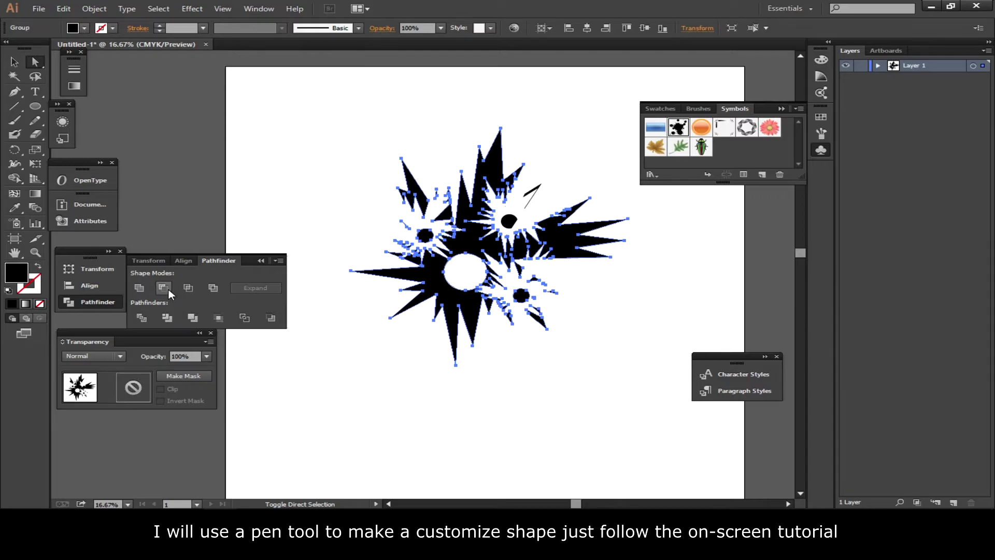
pyautogui.click(644, 399)
pyautogui.hotkey('ctrl', '-')
pyautogui.hotkey('ctrl', '+')
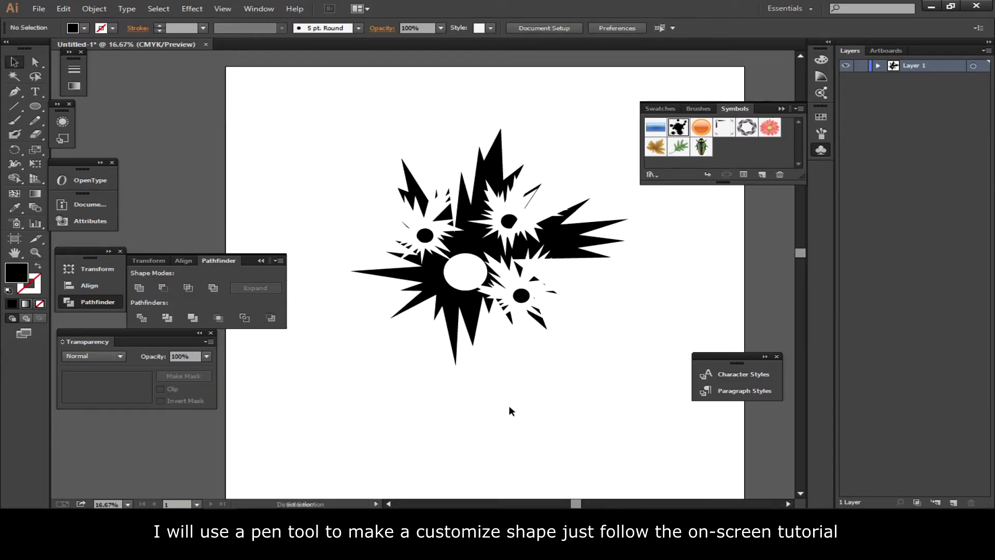
# Move the splatter up-left and rotate it about 30 degrees, undoing a trial resize
pyautogui.moveTo(457, 313); pyautogui.dragTo(416, 295)
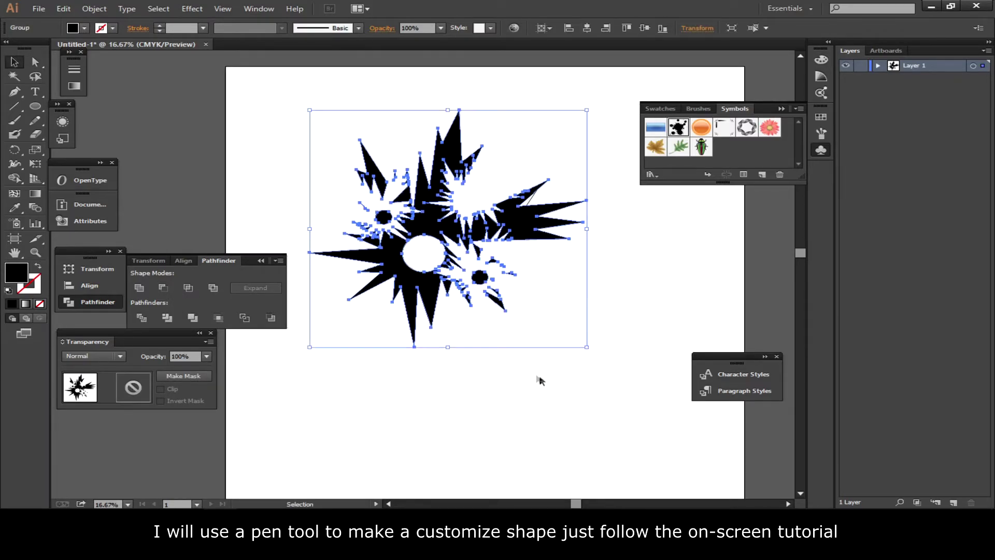
pyautogui.press('e')
pyautogui.moveTo(589, 360); pyautogui.dragTo(571, 330)
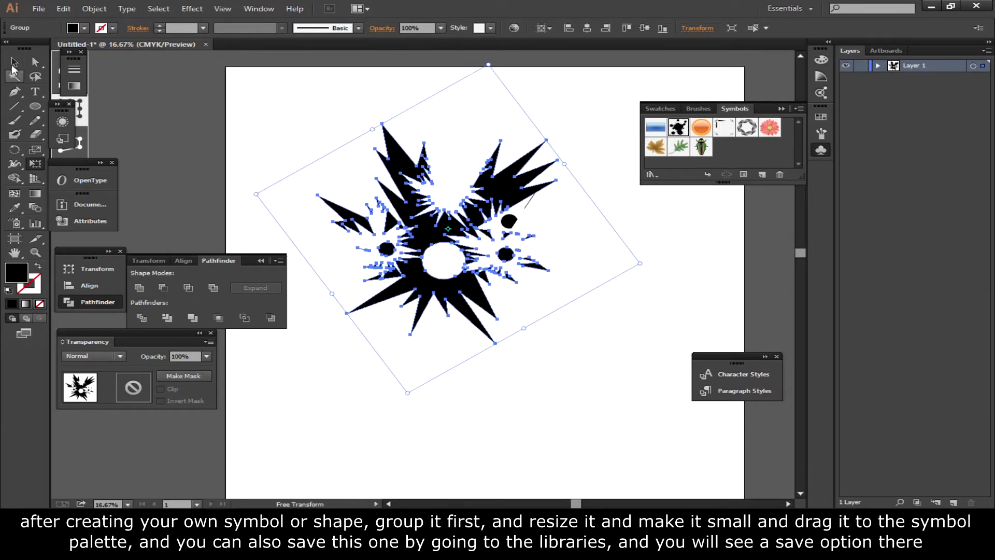
pyautogui.click(14, 62)
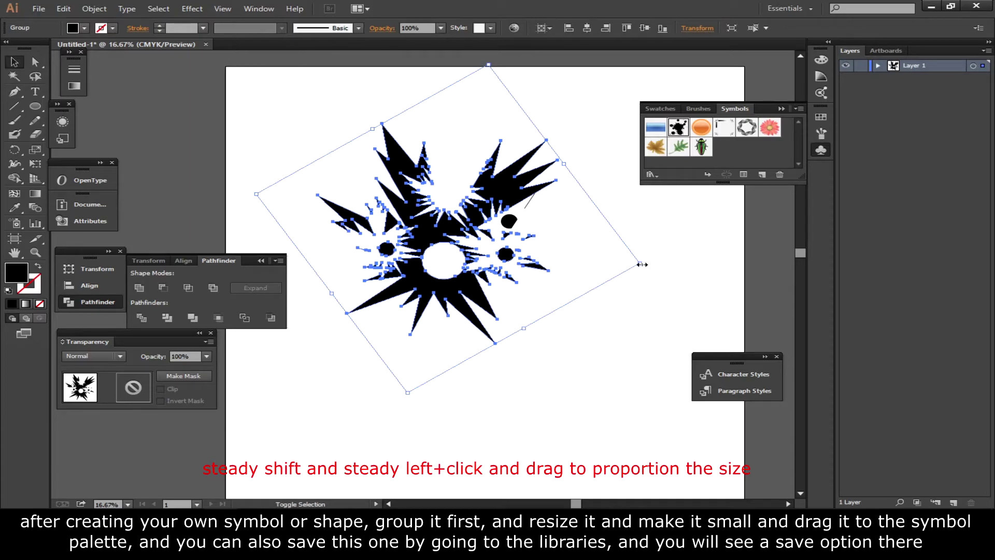
pyautogui.moveTo(642, 264)
pyautogui.mouseDown()
pyautogui.moveTo(427, 202)
pyautogui.moveTo(332, 213)
pyautogui.moveTo(402, 200)
pyautogui.mouseUp()
pyautogui.hotkey('ctrl', 'z')
pyautogui.hotkey('ctrl', 'z')
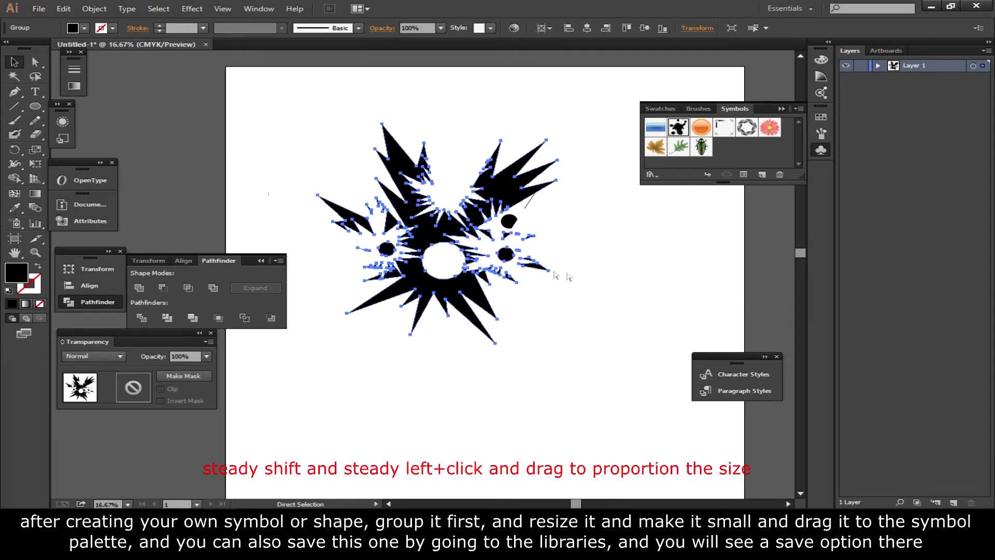
# Select all the splatter pieces and bring up the Object menu
pyautogui.click(594, 196)
pyautogui.moveTo(290, 385); pyautogui.dragTo(444, 347)
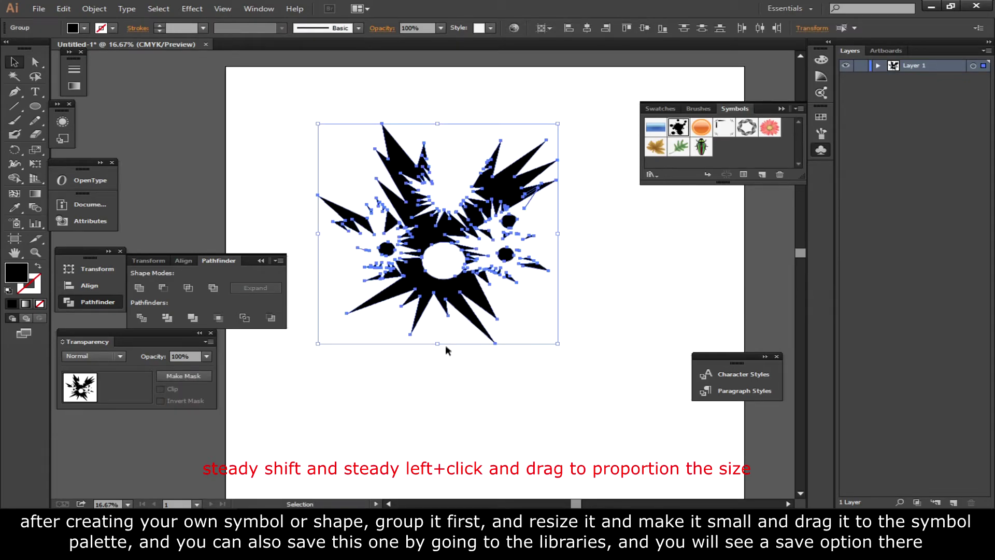
pyautogui.click(93, 8)
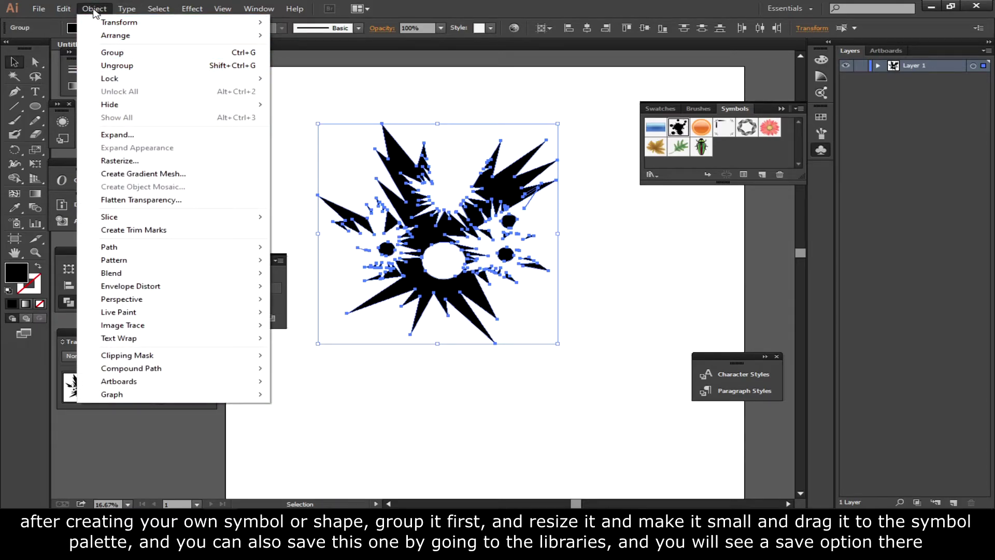
# Group the splatter pieces and scale the group down to a tiny size
pyautogui.click(113, 52)
pyautogui.click(536, 311)
pyautogui.click(490, 284)
pyautogui.moveTo(558, 344); pyautogui.dragTo(455, 275)
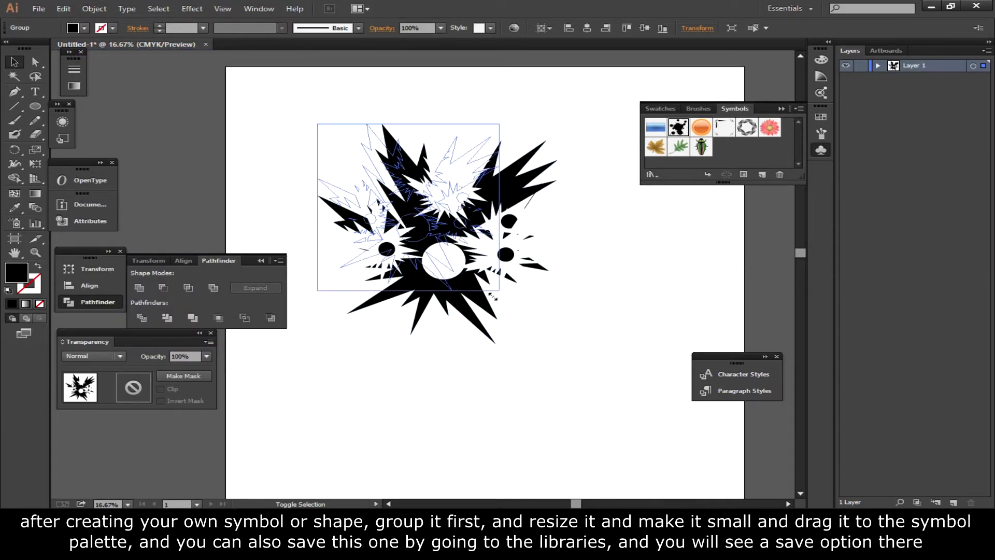
pyautogui.click(454, 276)
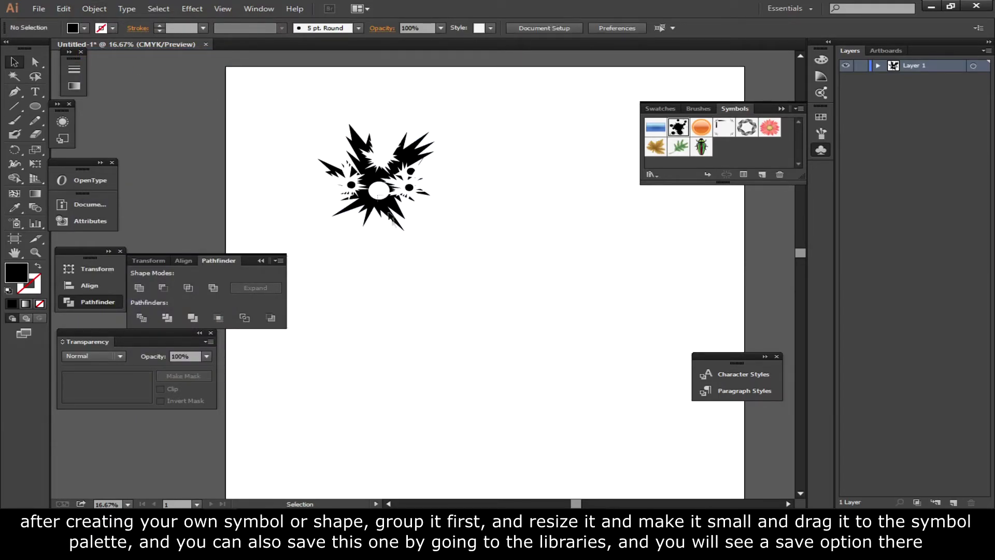
pyautogui.hotkey('ctrl', 'a')
pyautogui.moveTo(435, 230); pyautogui.dragTo(334, 138)
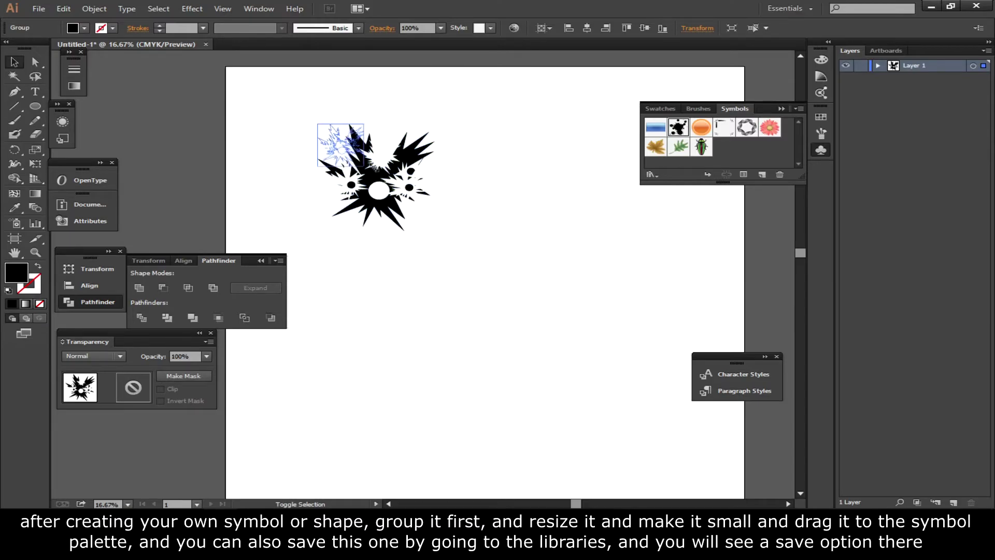
# Move the tiny starburst over to the Symbols panel
pyautogui.press('p')
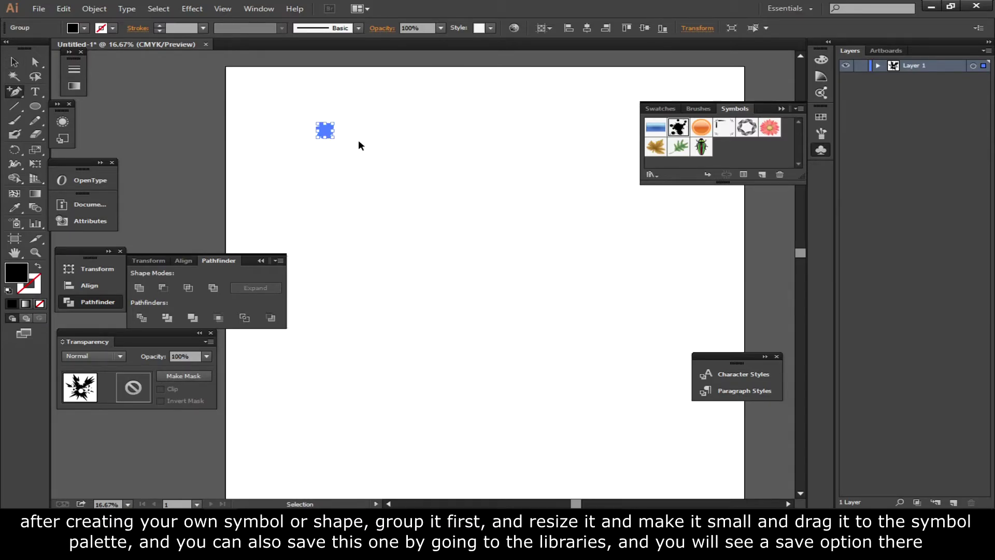
pyautogui.hotkey('ctrl', '=')
pyautogui.moveTo(359, 146); pyautogui.dragTo(416, 249)
pyautogui.press('v')
pyautogui.click(340, 192)
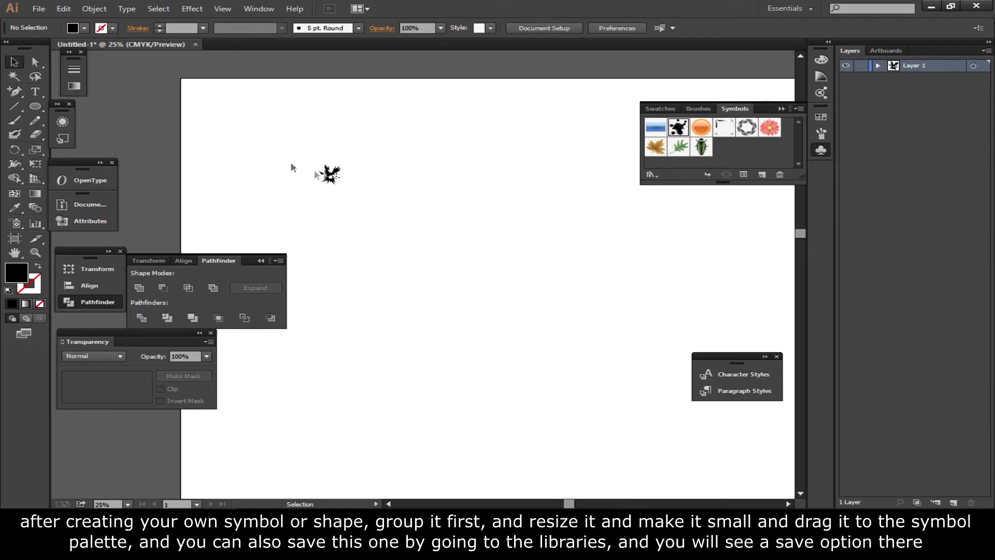
pyautogui.moveTo(328, 173); pyautogui.dragTo(738, 156)
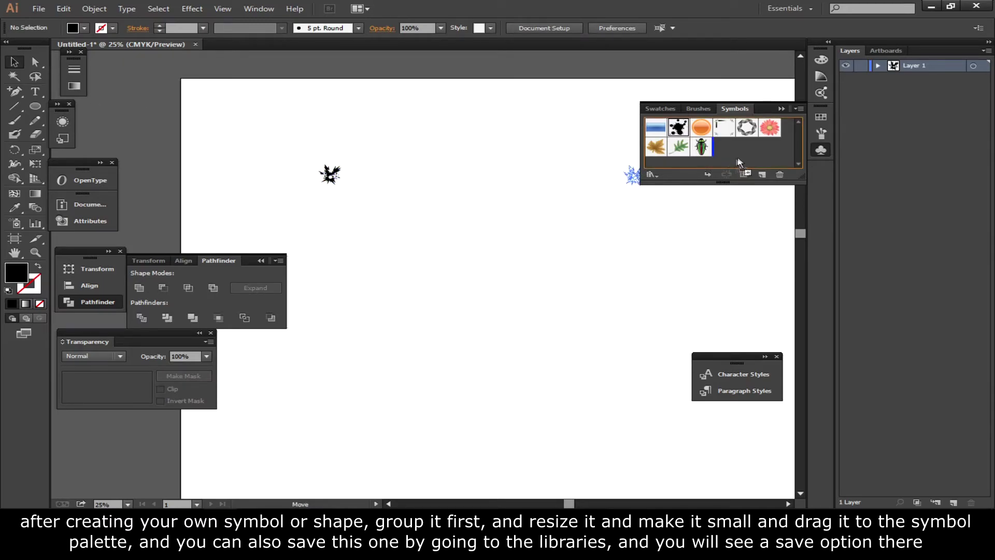
# Drop the tiny starburst into the Symbols panel as a new symbol named 'leaf'
pyautogui.moveTo(731, 148); pyautogui.dragTo(731, 149)
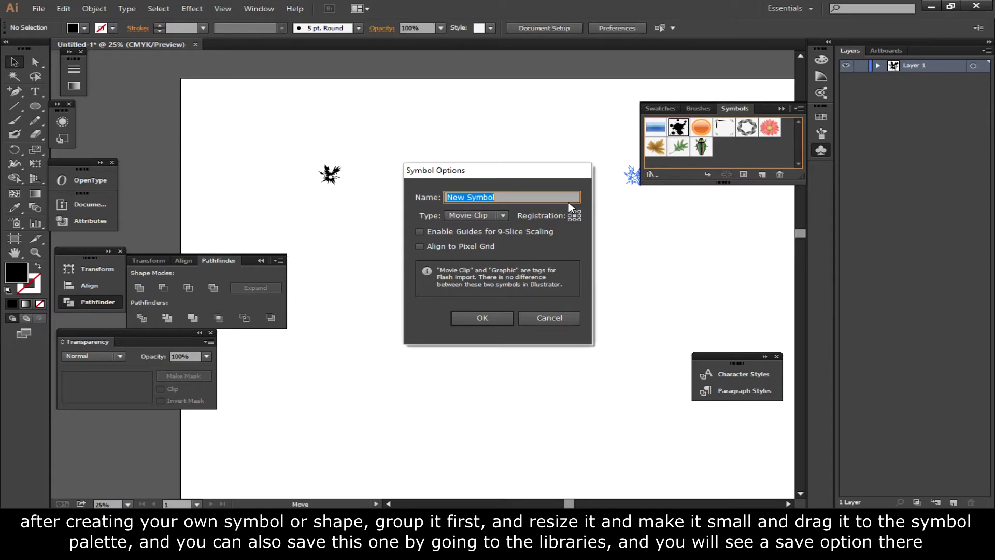
pyautogui.press('BackSpace')
pyautogui.click(487, 320)
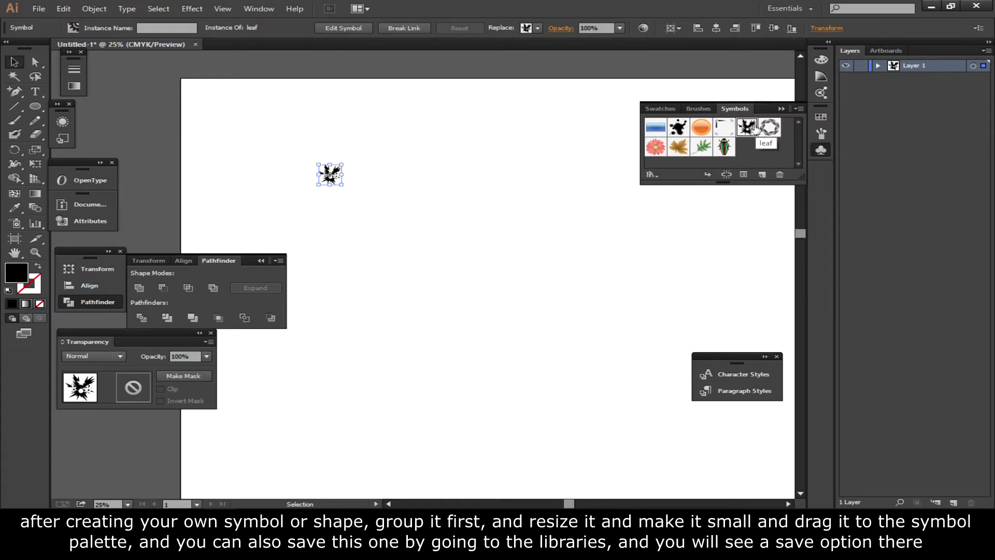
# Save the document's symbols as the wewez symbol library, replacing the existing file
pyautogui.click(650, 175)
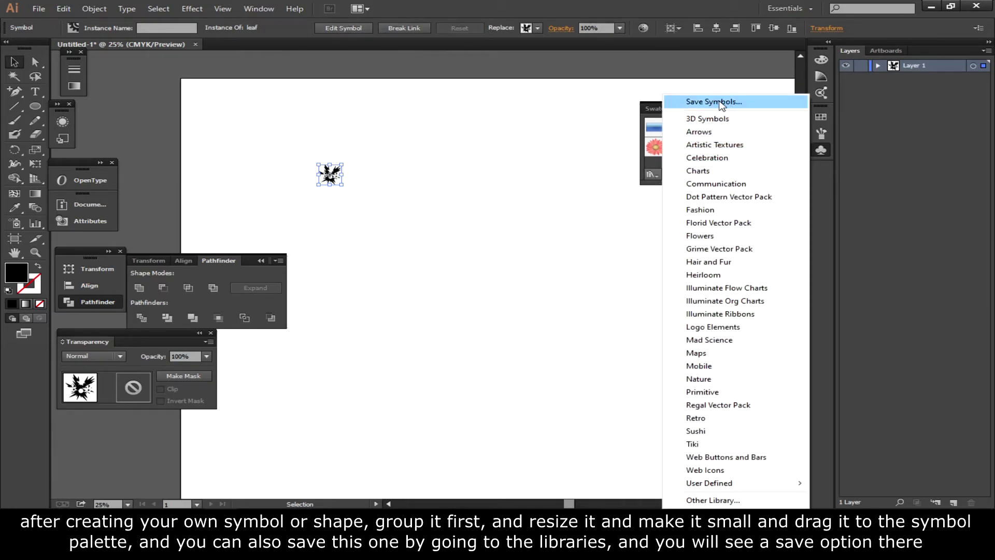
pyautogui.click(735, 102)
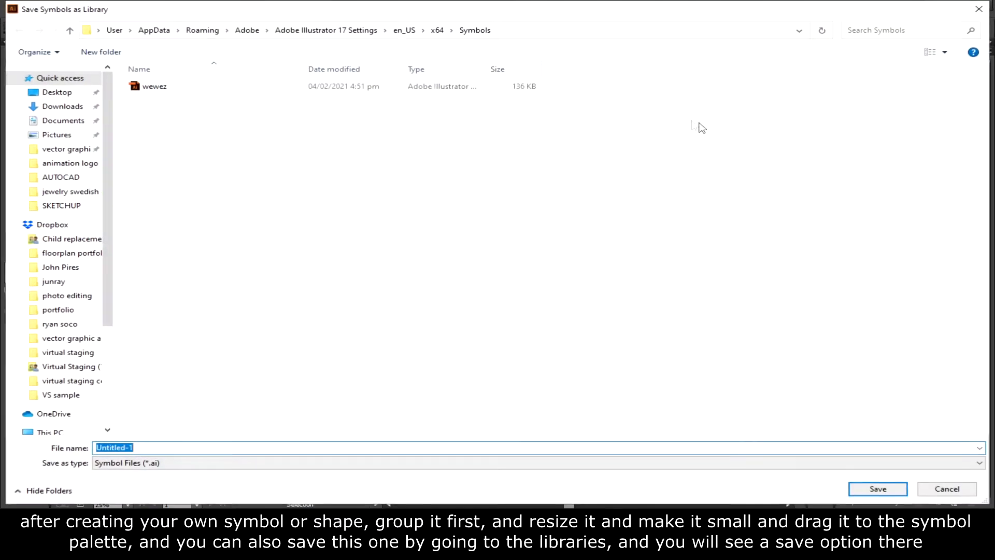
pyautogui.click(147, 87)
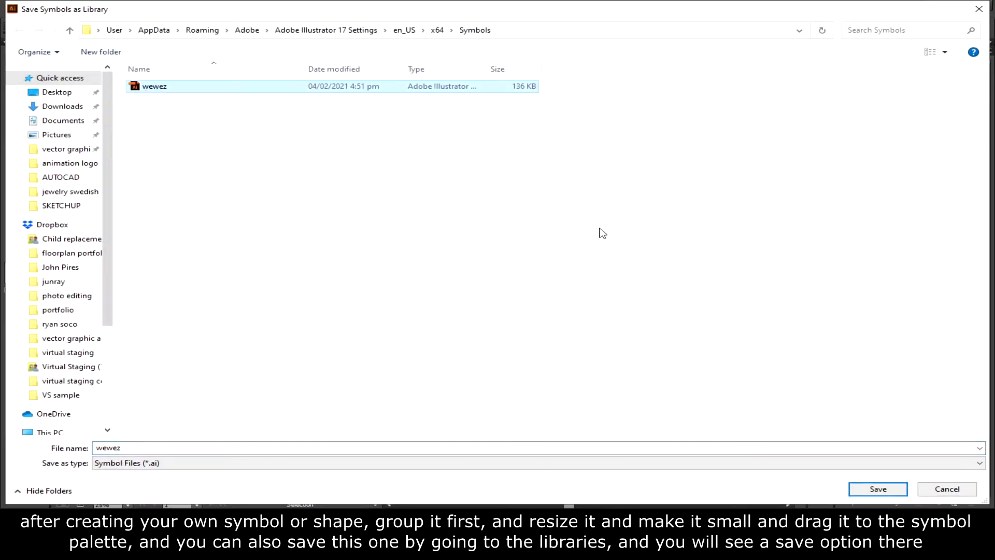
pyautogui.click(878, 487)
pyautogui.click(572, 280)
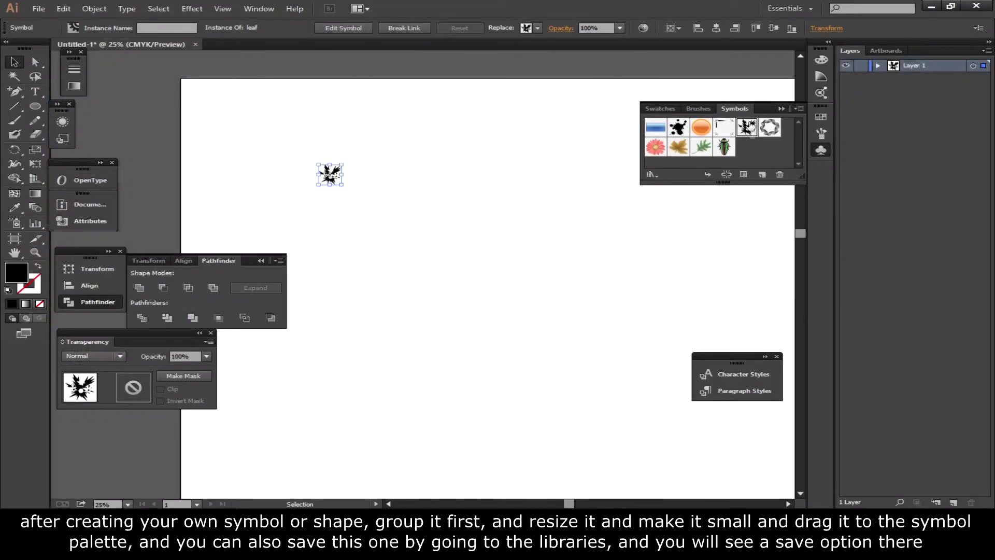
pyautogui.click(779, 174)
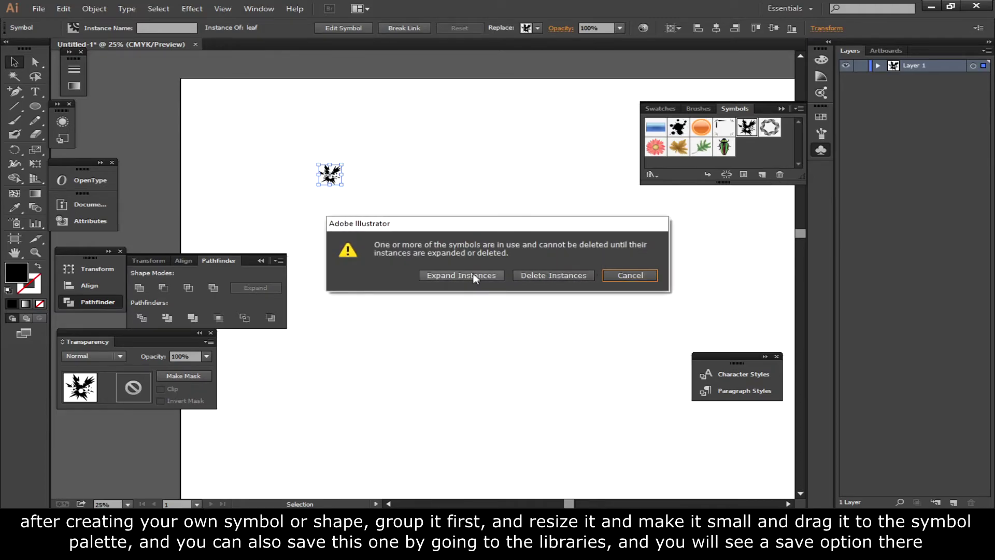
# Delete the leaf symbol with its instances, then re-add it from the User Defined wewez library
pyautogui.click(547, 277)
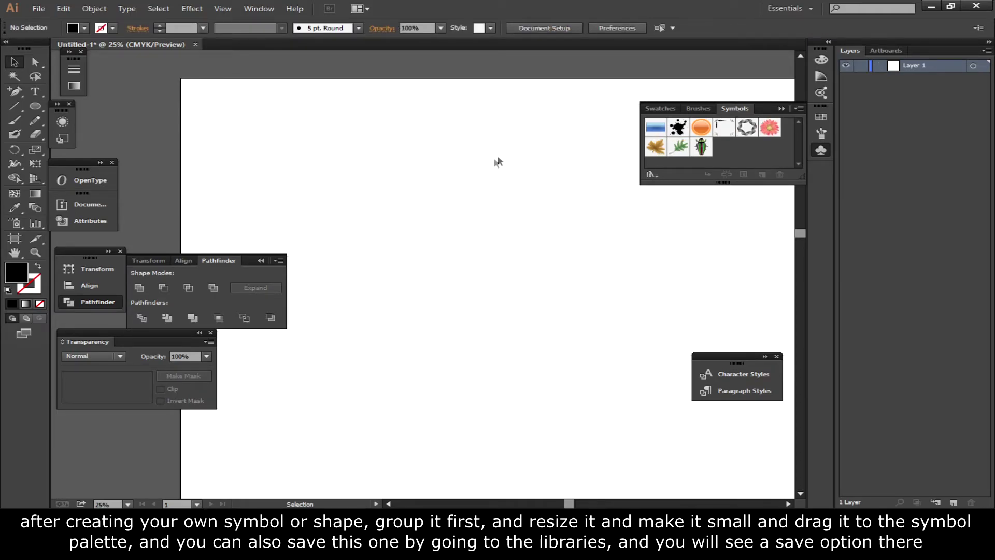
pyautogui.click(651, 174)
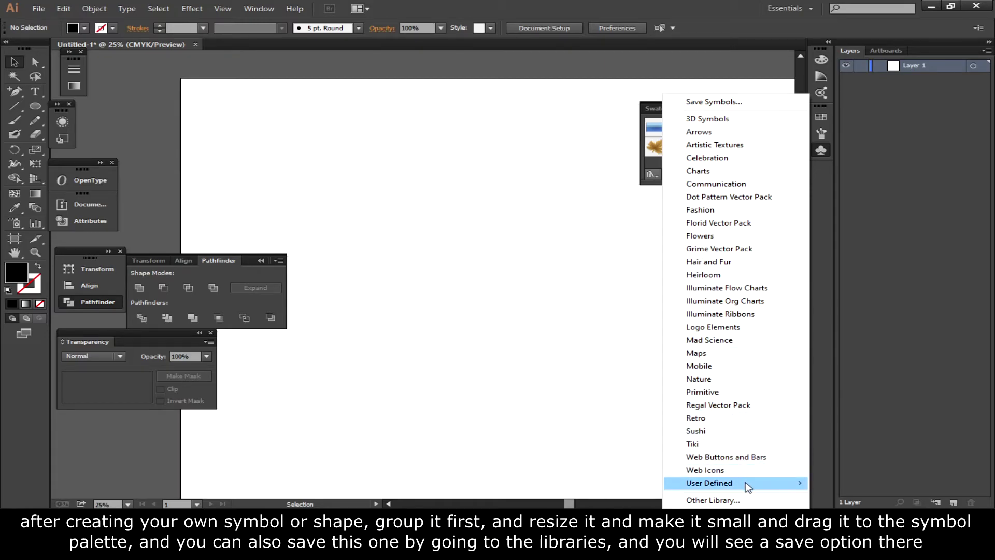
pyautogui.moveTo(709, 483)
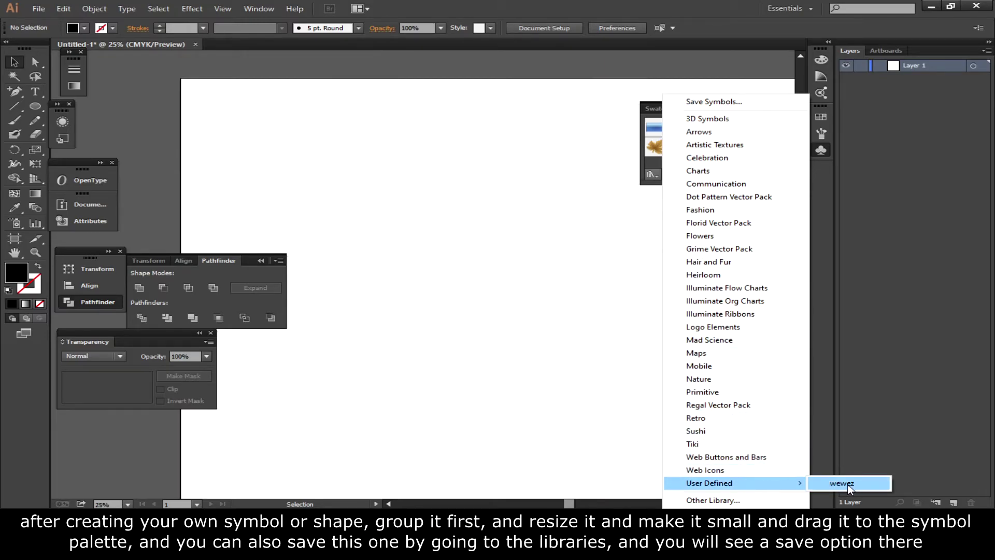
pyautogui.click(848, 484)
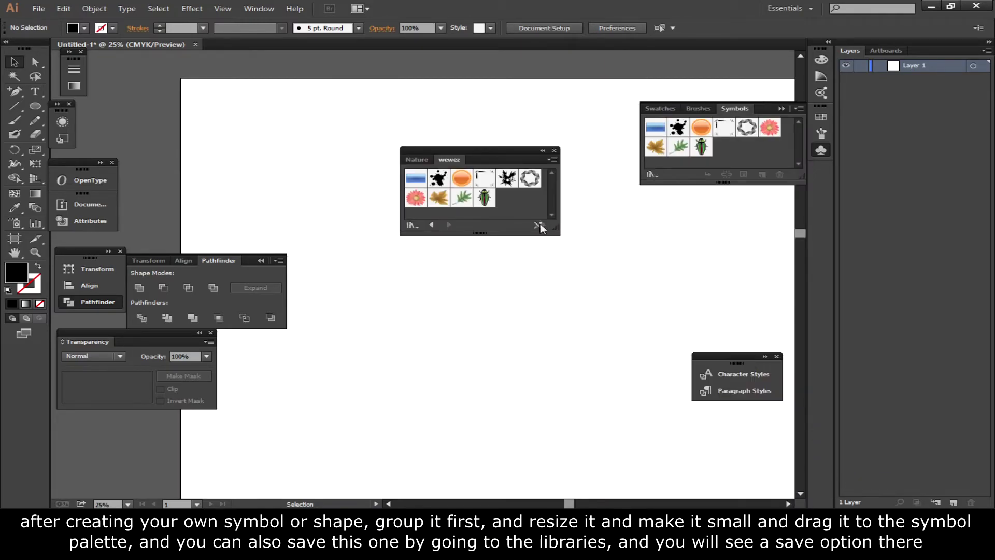
pyautogui.click(510, 180)
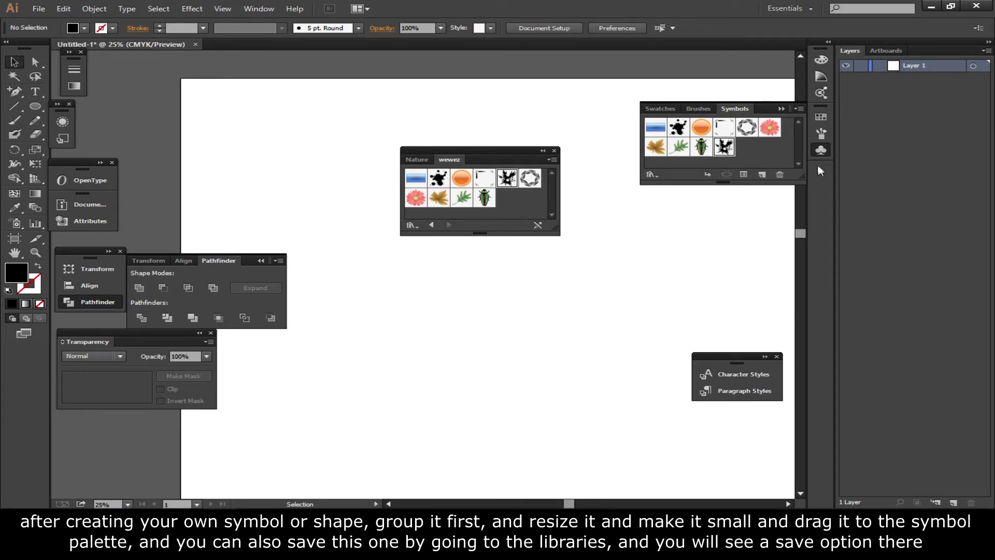
pyautogui.click(553, 151)
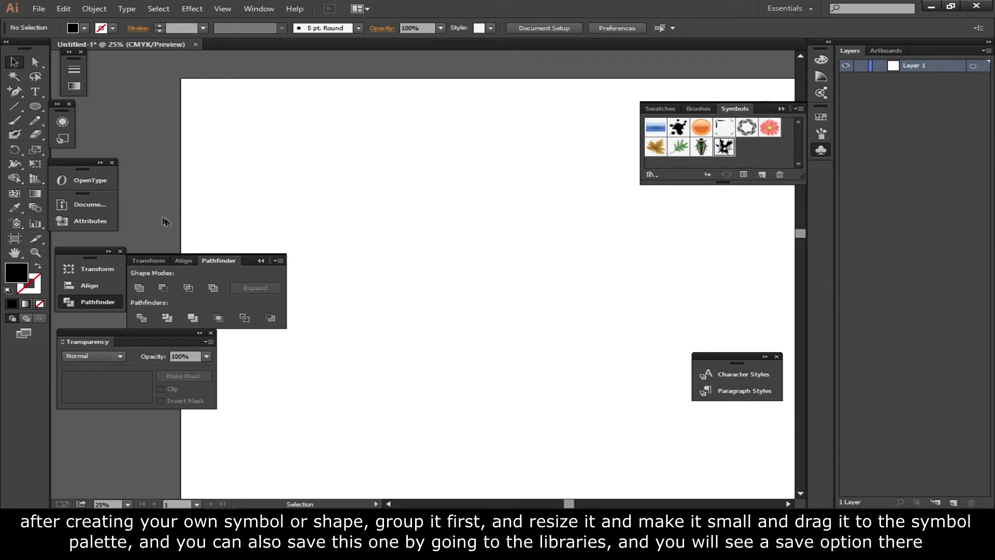
# Spray starburst symbols across the left, middle, right and lower page with the Symbol Sprayer
pyautogui.click(15, 222)
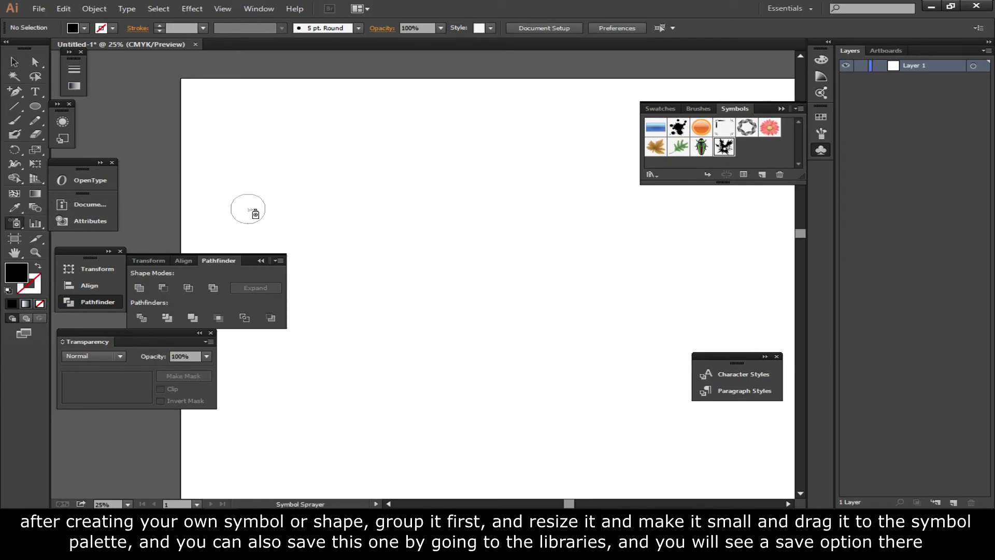
pyautogui.click(253, 201)
pyautogui.moveTo(255, 200); pyautogui.dragTo(396, 178)
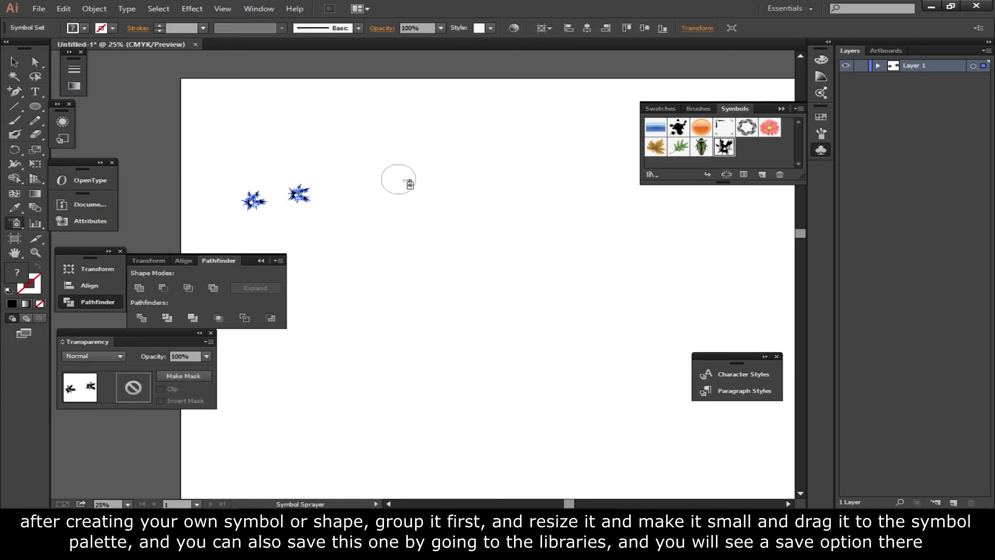
pyautogui.moveTo(511, 207)
pyautogui.mouseDown()
pyautogui.moveTo(322, 228)
pyautogui.moveTo(408, 138)
pyautogui.moveTo(604, 240)
pyautogui.moveTo(334, 293)
pyautogui.mouseUp()
pyautogui.moveTo(472, 357)
pyautogui.mouseDown()
pyautogui.moveTo(476, 324)
pyautogui.moveTo(684, 297)
pyautogui.moveTo(669, 223)
pyautogui.mouseUp()
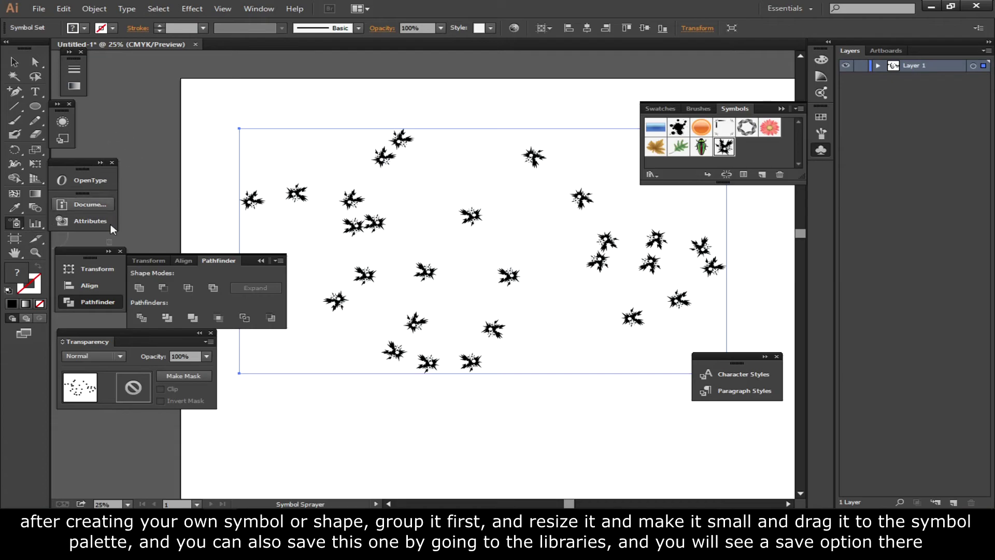
# Enlarge seven scattered starbursts with the Symbol Sizer
pyautogui.click(12, 225)
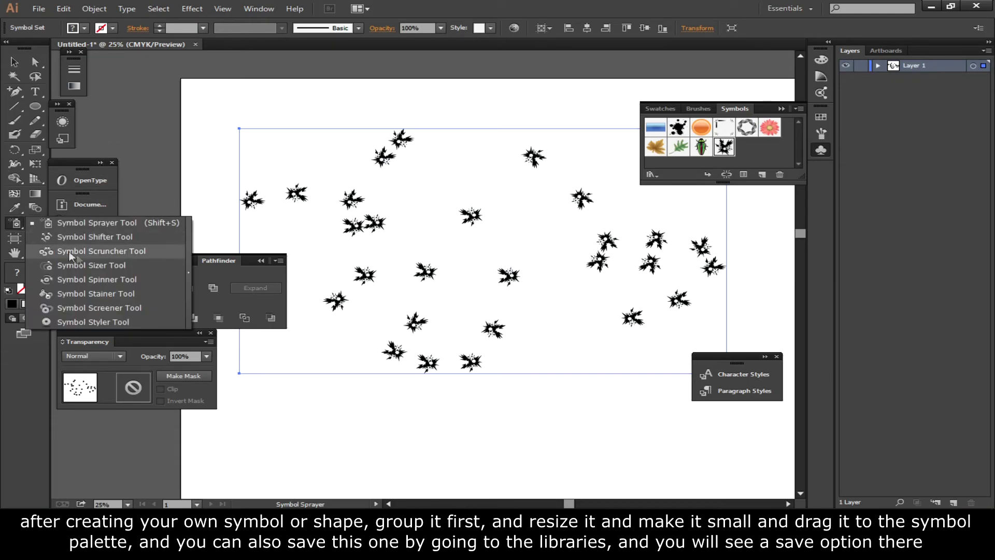
pyautogui.click(92, 264)
pyautogui.click(425, 271)
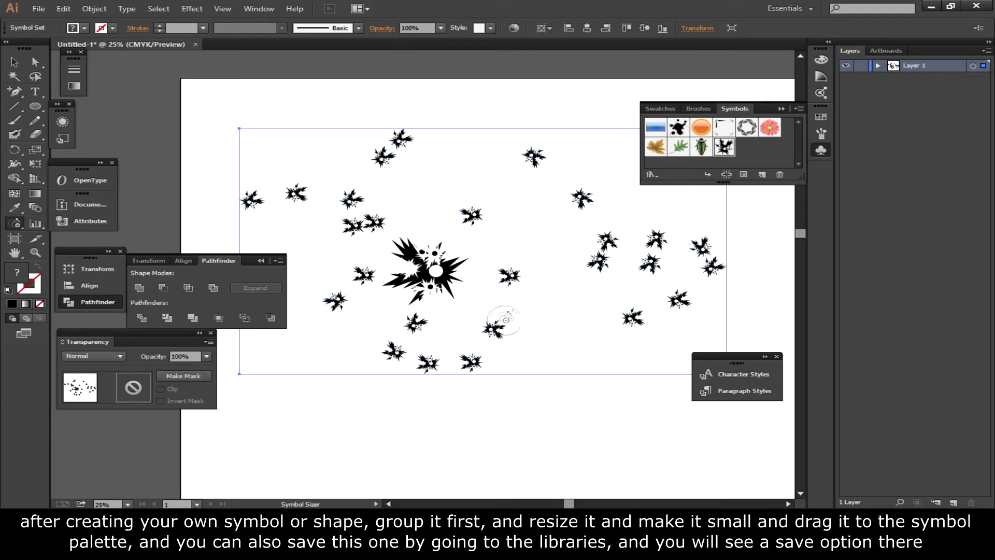
pyautogui.click(633, 318)
pyautogui.click(604, 237)
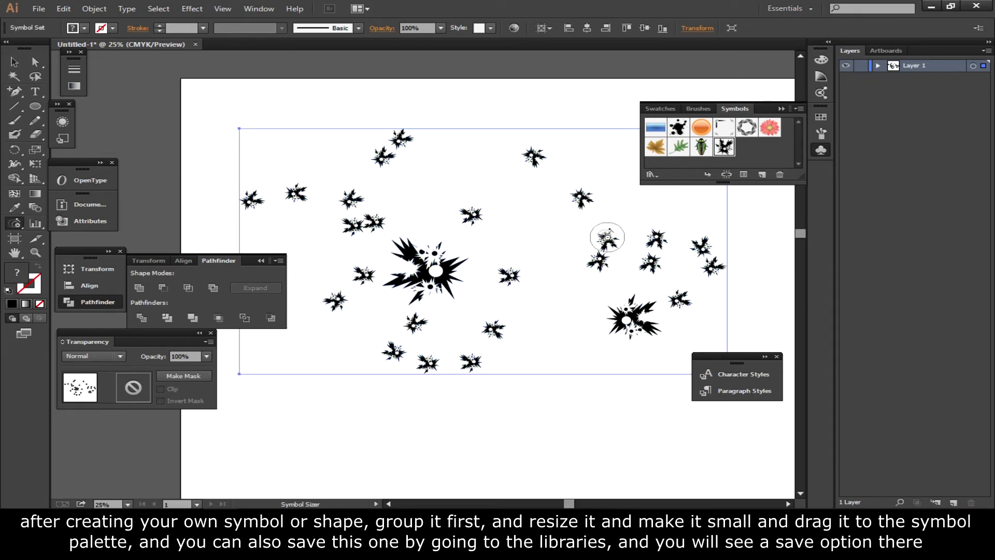
pyautogui.click(469, 214)
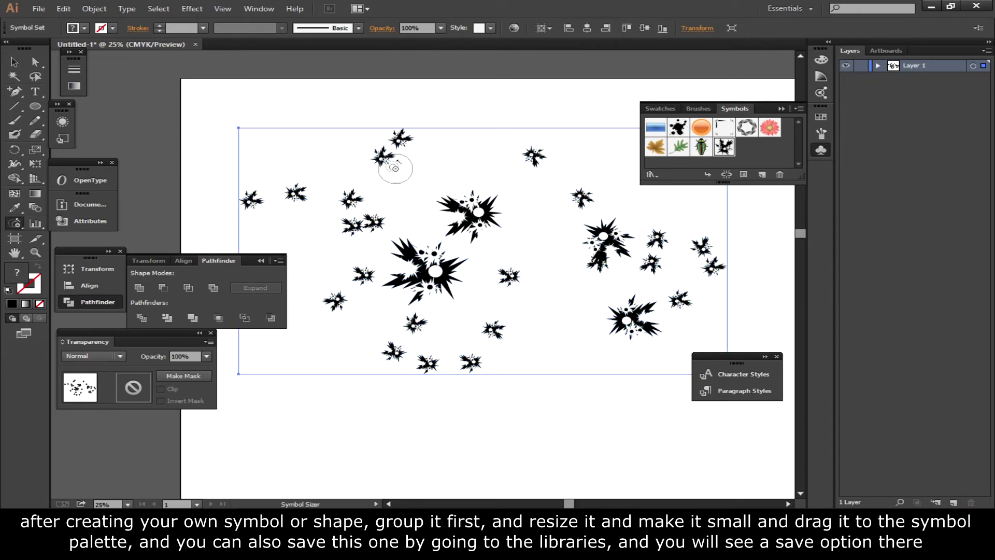
pyautogui.click(383, 156)
pyautogui.click(294, 196)
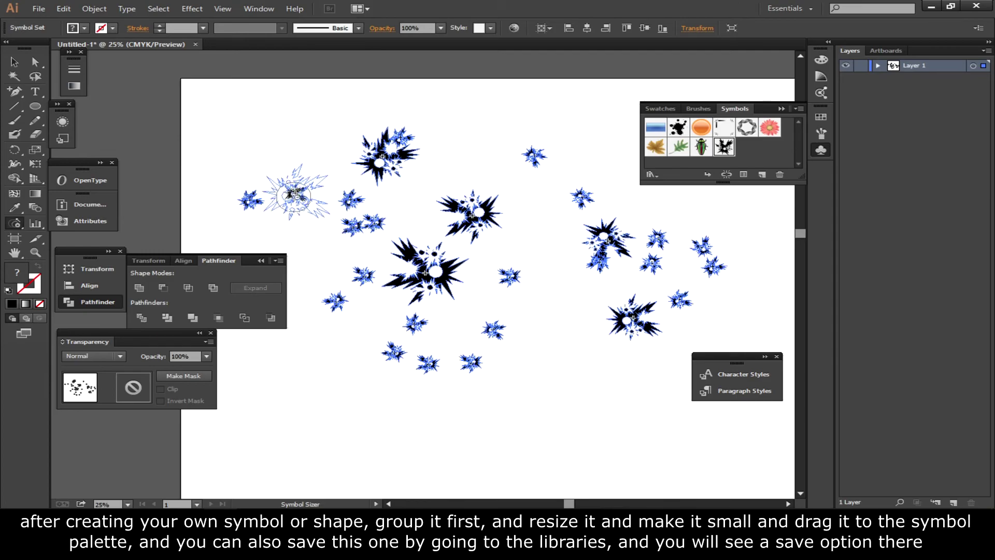
pyautogui.click(471, 360)
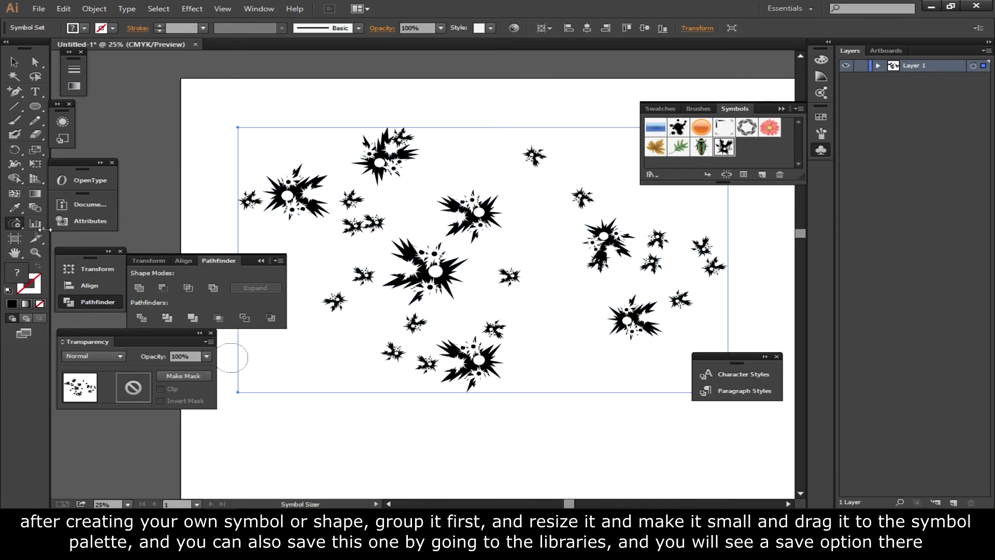
pyautogui.moveTo(24, 228); pyautogui.dragTo(138, 281)
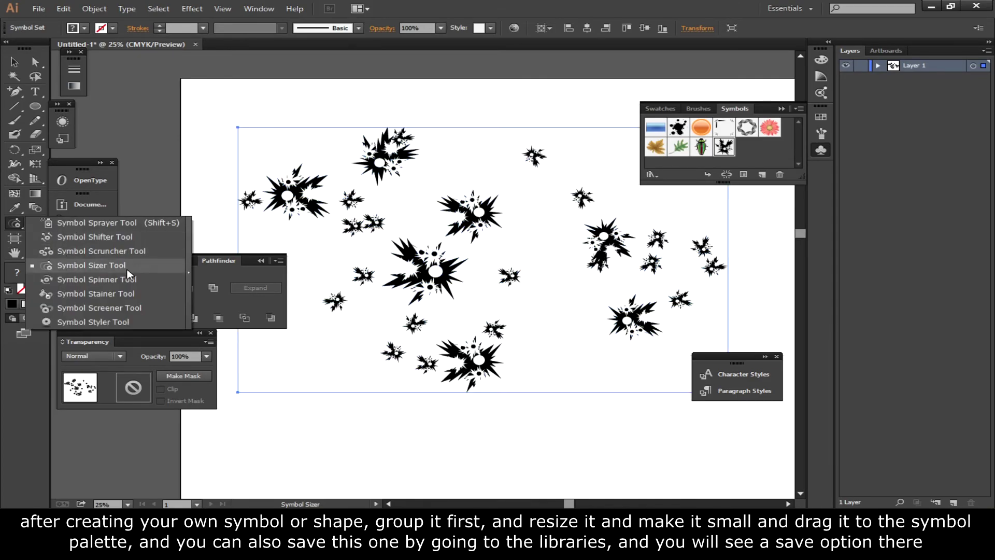
# Rotate the large bottom starburst with the Symbol Spinner, then return to the Symbol Sprayer
pyautogui.moveTo(472, 358); pyautogui.dragTo(487, 363)
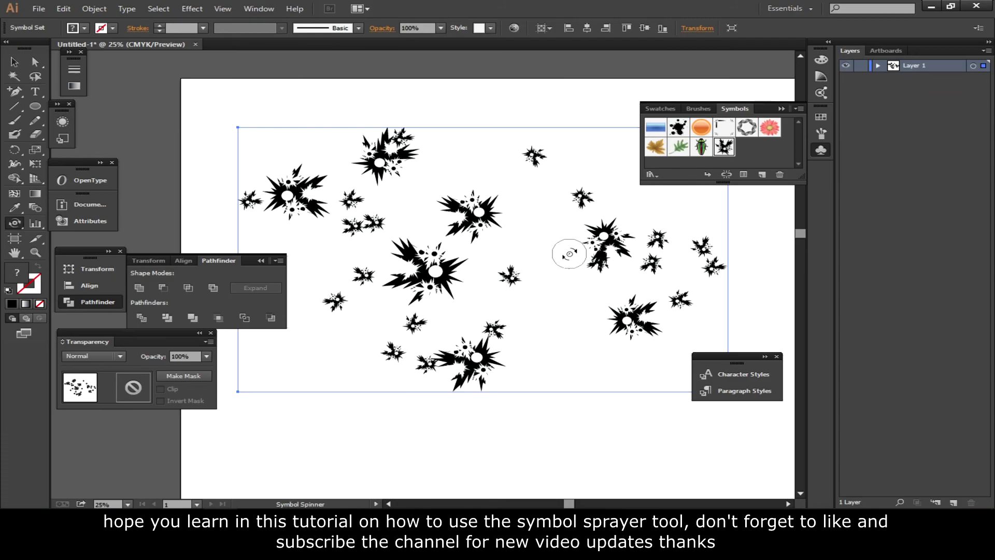
pyautogui.click(27, 224)
pyautogui.click(47, 223)
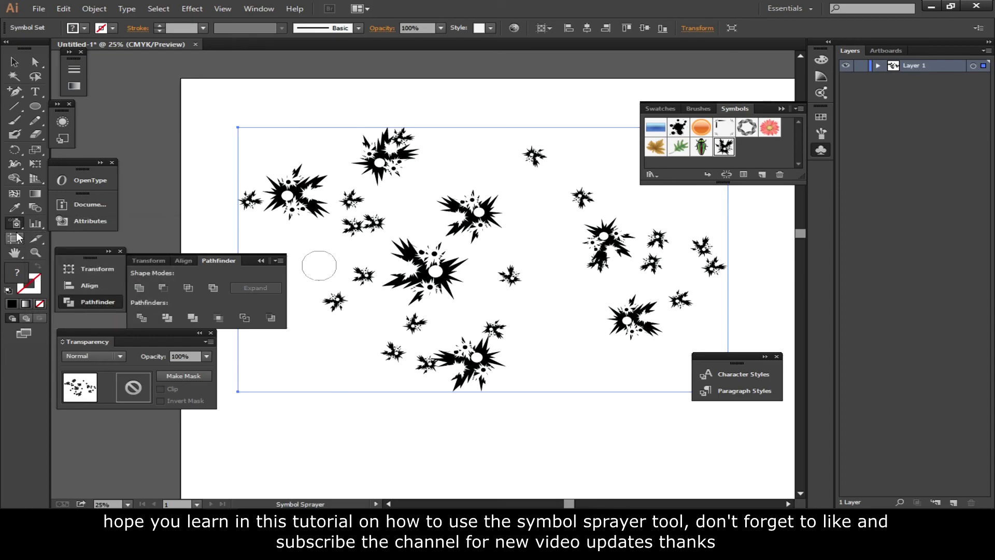